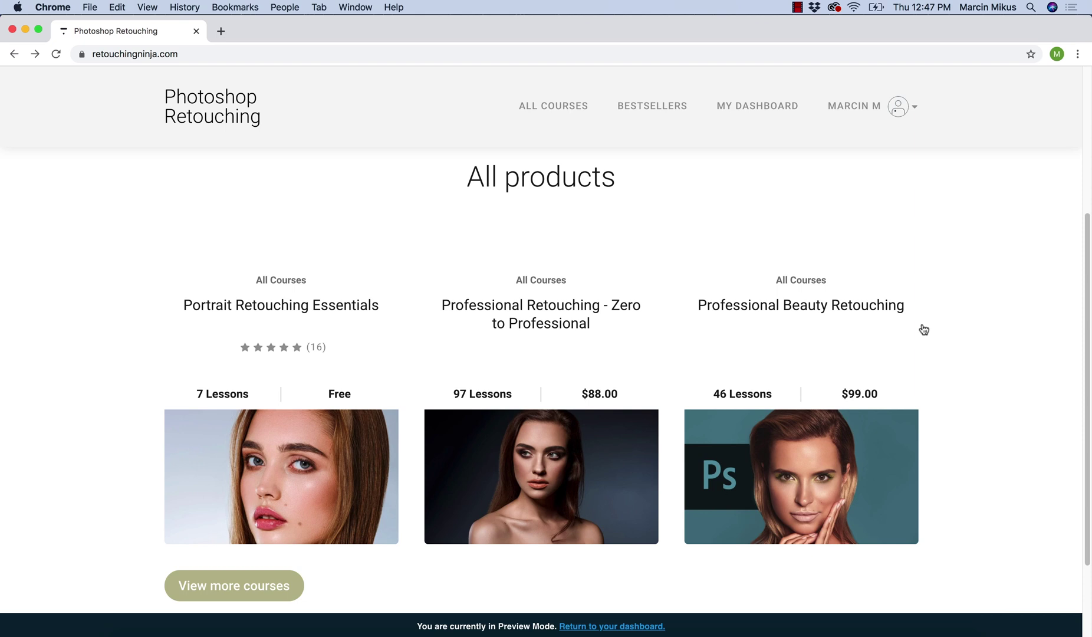
# - Open the Retouching Ninja Bestsellers bundle page and scroll through its included courses
pyautogui.click(661, 112)
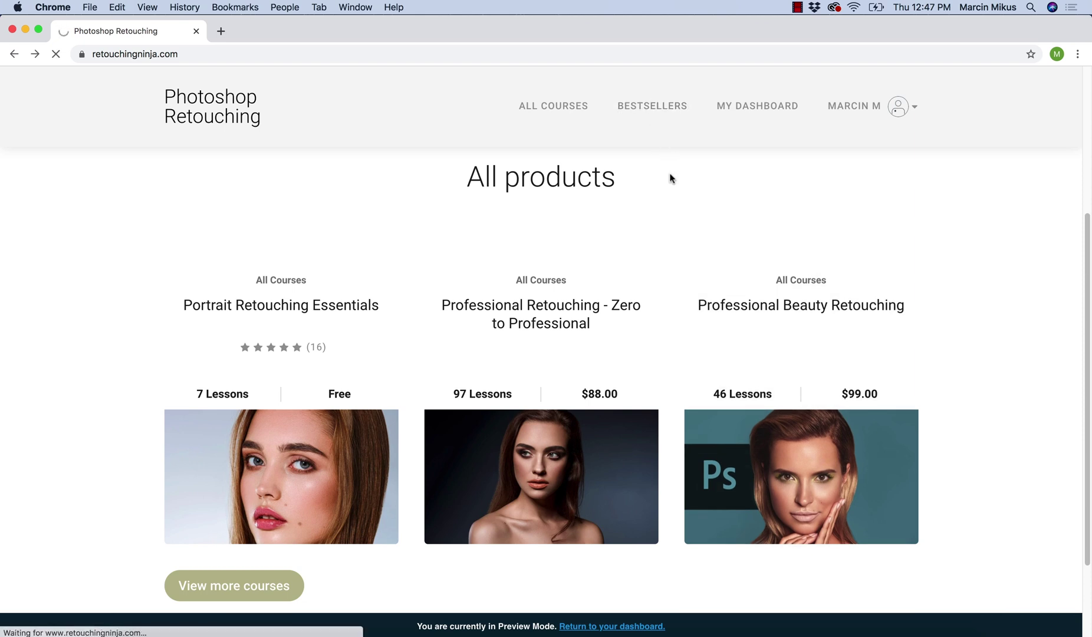
pyautogui.scroll(-6, 642, 339)
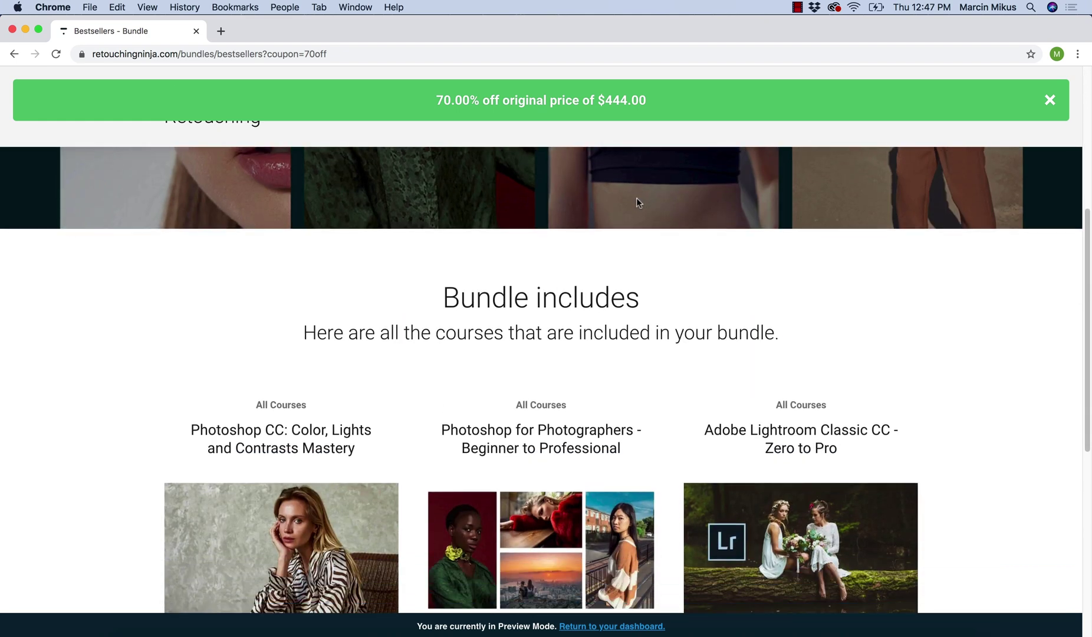
pyautogui.scroll(-4, 755, 286)
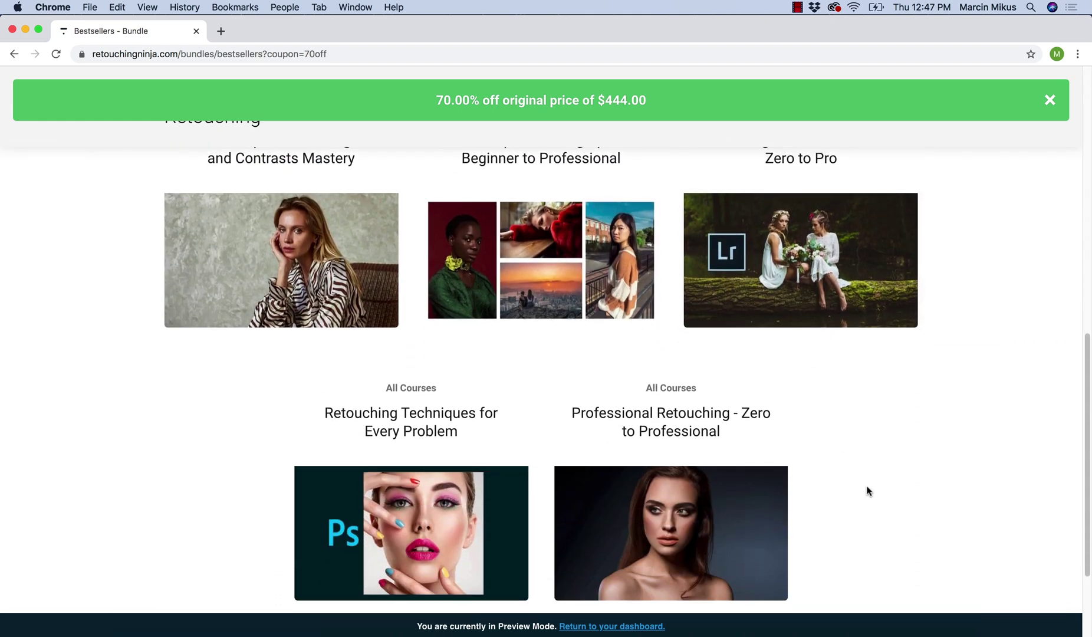
pyautogui.scroll(-1, 872, 498)
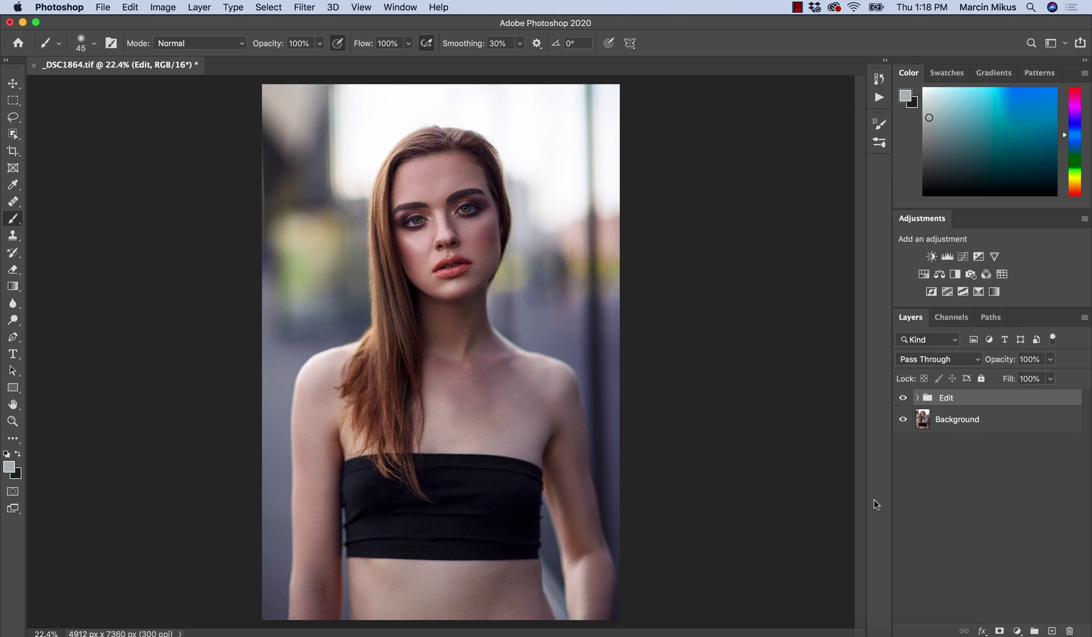
# - Show the File > Export submenu to review Export As and Save for Web (Legacy)
pyautogui.click(103, 7)
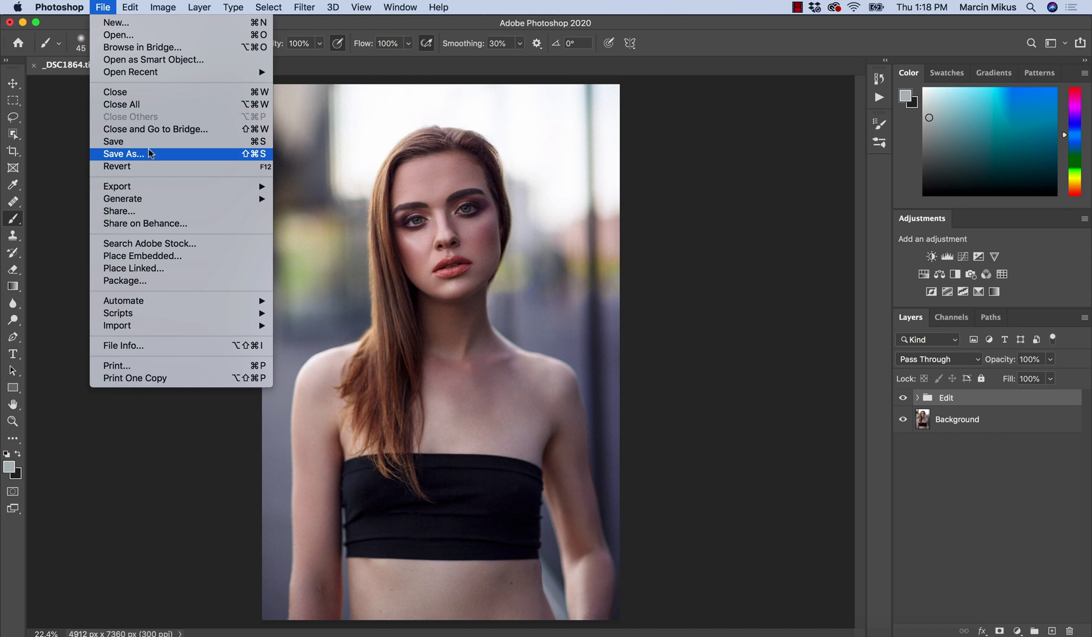
pyautogui.moveTo(221, 188)
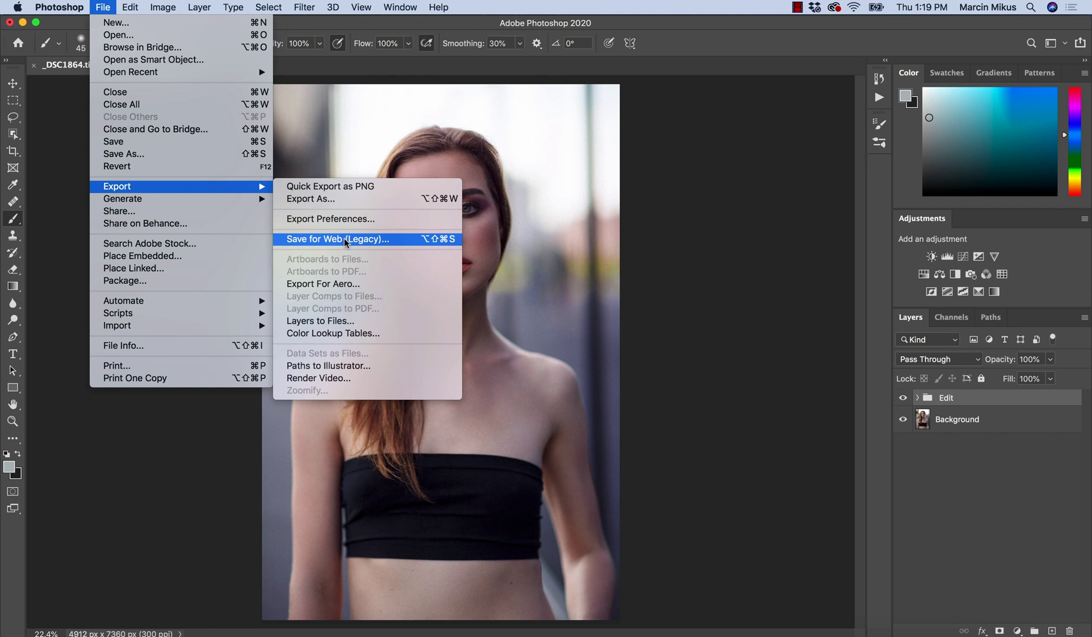
# - Start Save As for the portrait and choose JPEG as the format for _DSC1864.jpg
pyautogui.click(153, 153)
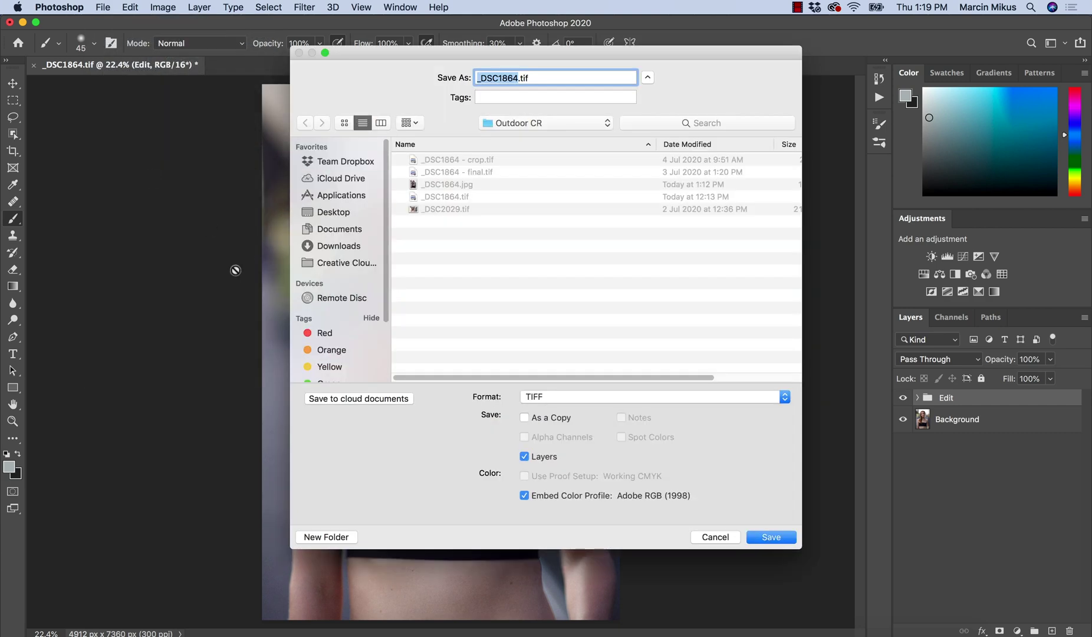
pyautogui.click(546, 396)
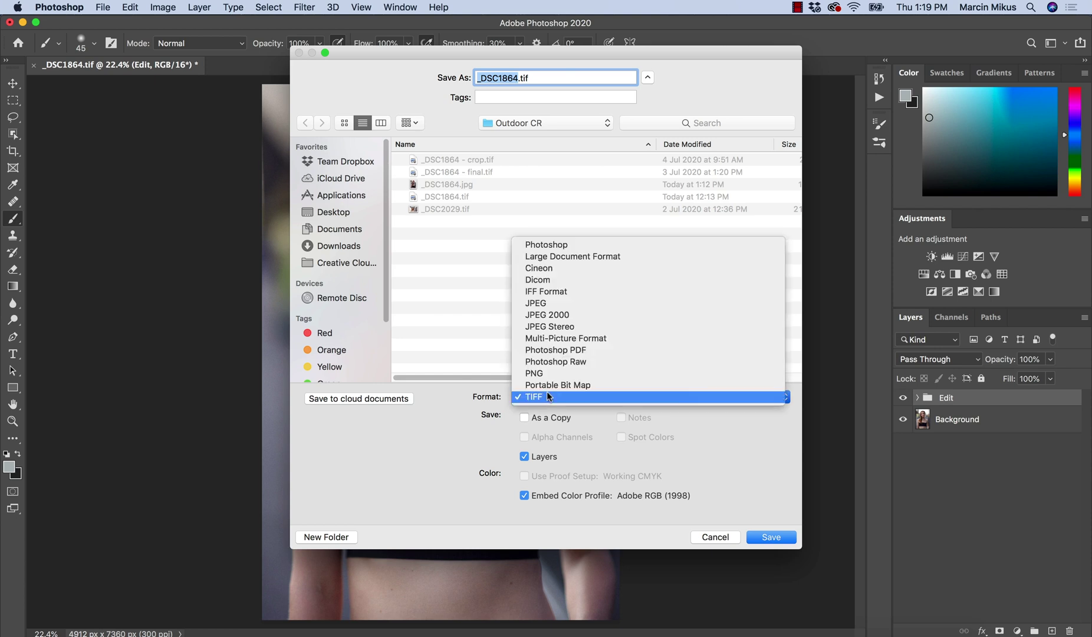
pyautogui.click(552, 302)
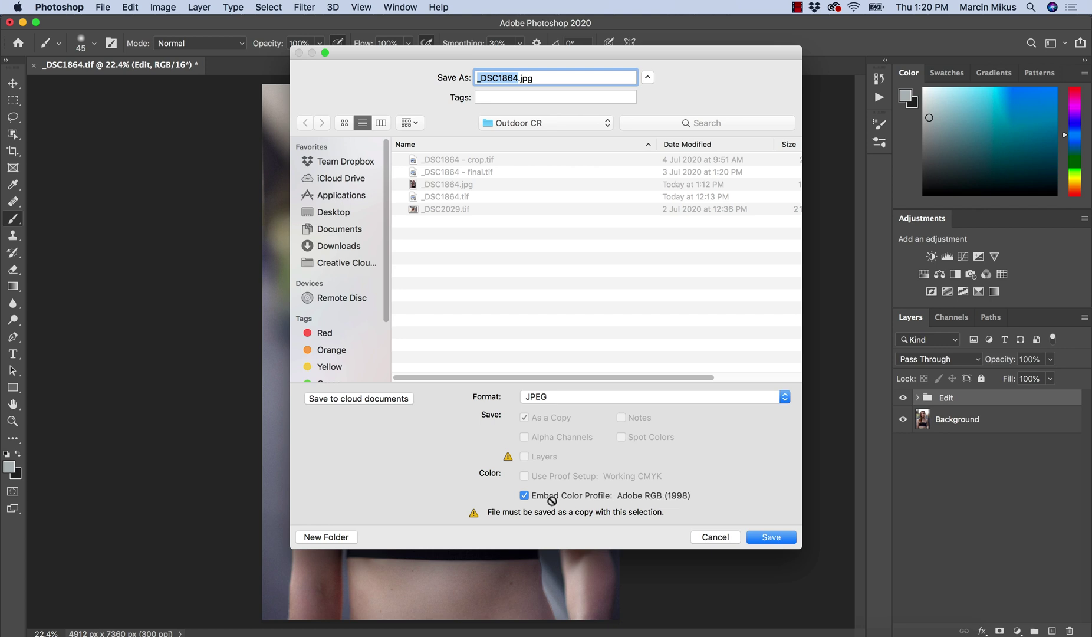
# - Save _DSC1864.jpg at Quality 12 (Maximum) without an embedded profile, replacing the old file
pyautogui.click(525, 496)
pyautogui.click(766, 536)
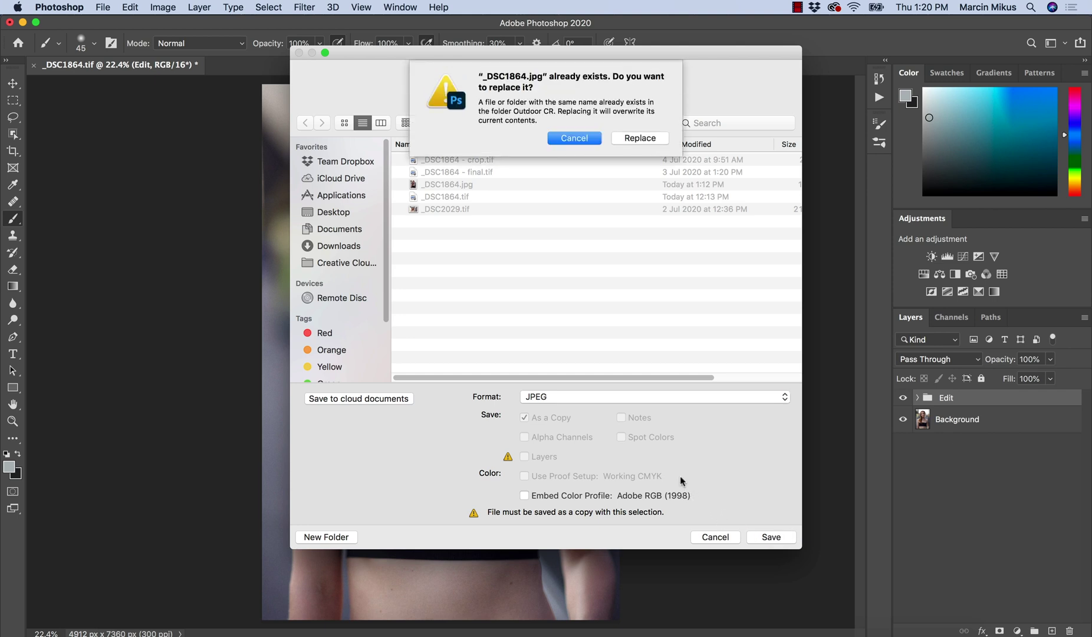
pyautogui.press('Return')
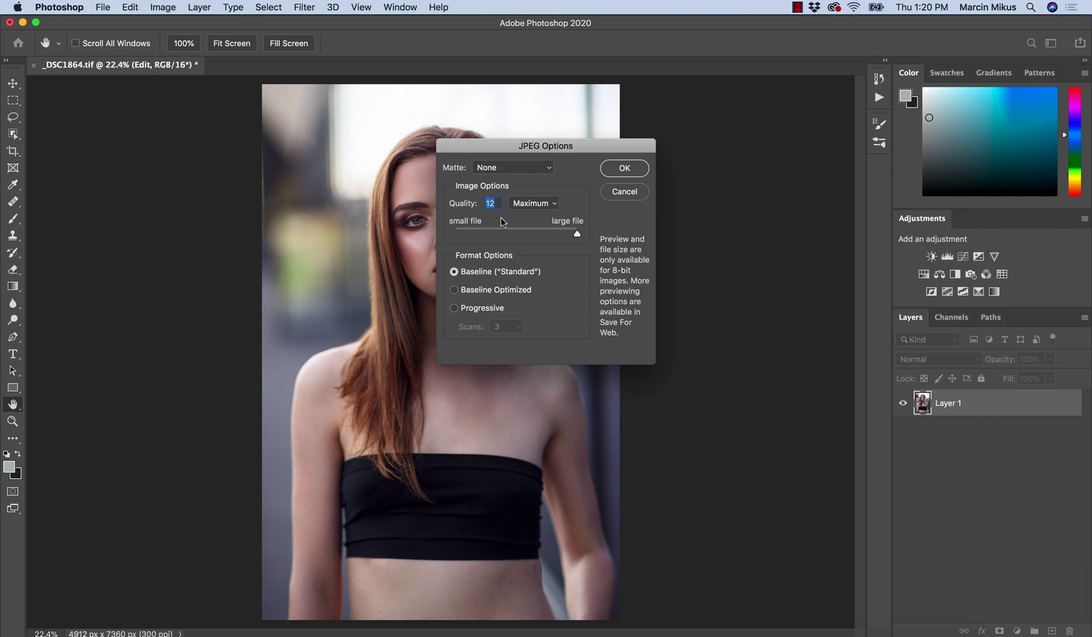
pyautogui.click(624, 169)
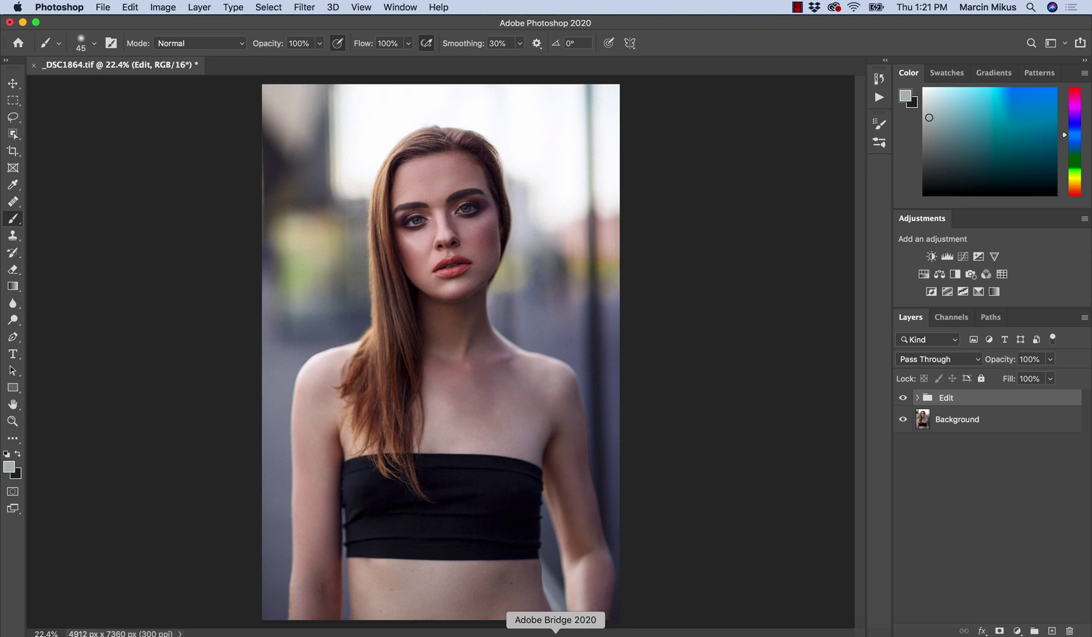
# - Open _DSC1864.jpg from Adobe Bridge into Photoshop and zoom in on it
pyautogui.click(556, 634)
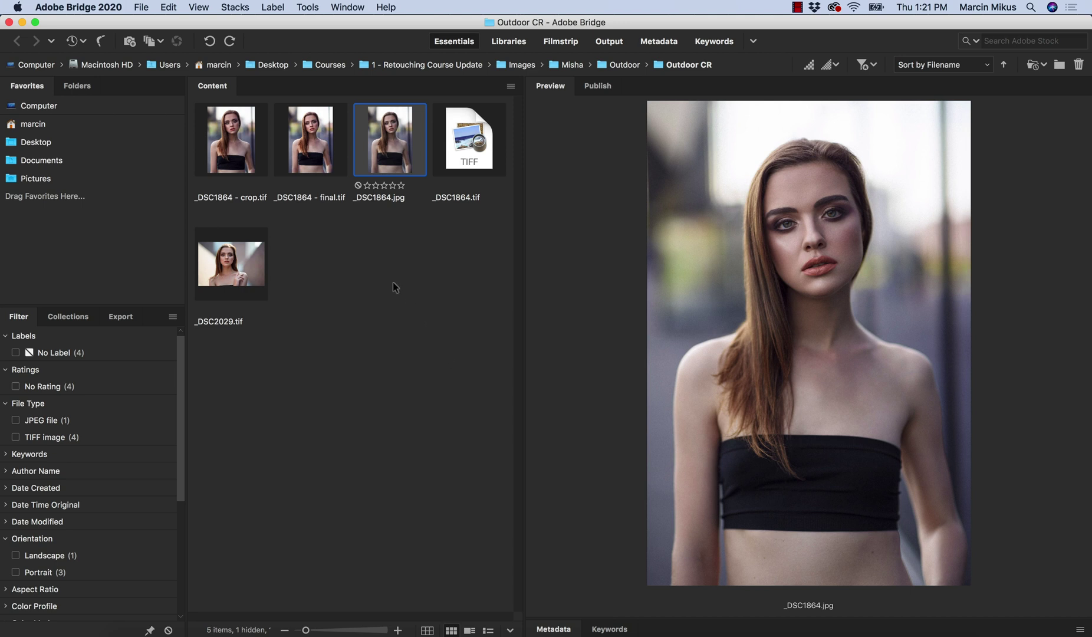
pyautogui.click(339, 144)
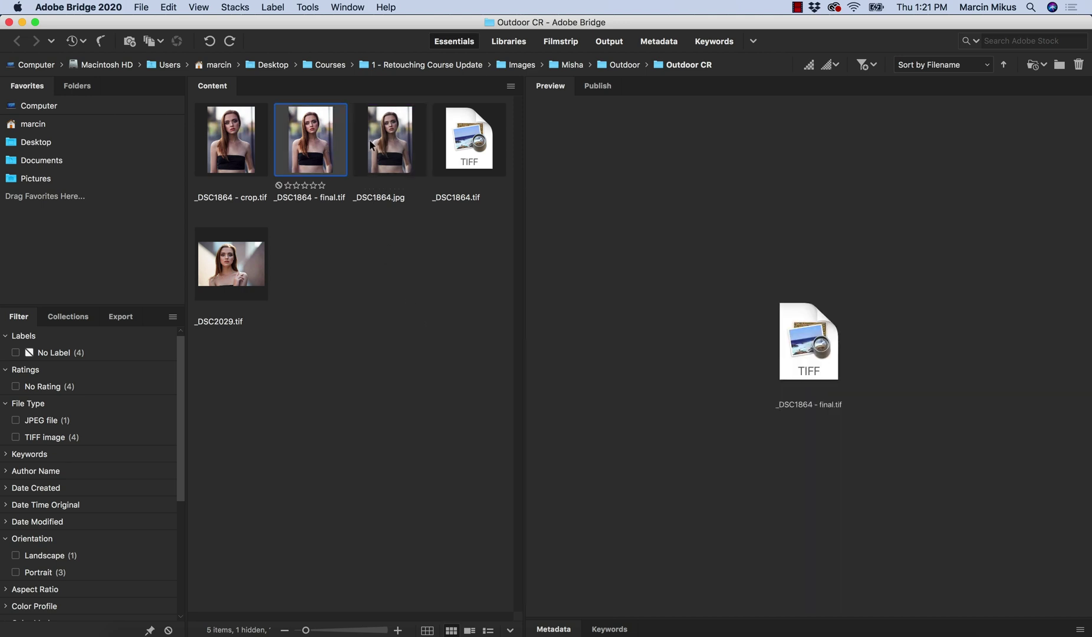
pyautogui.click(385, 140)
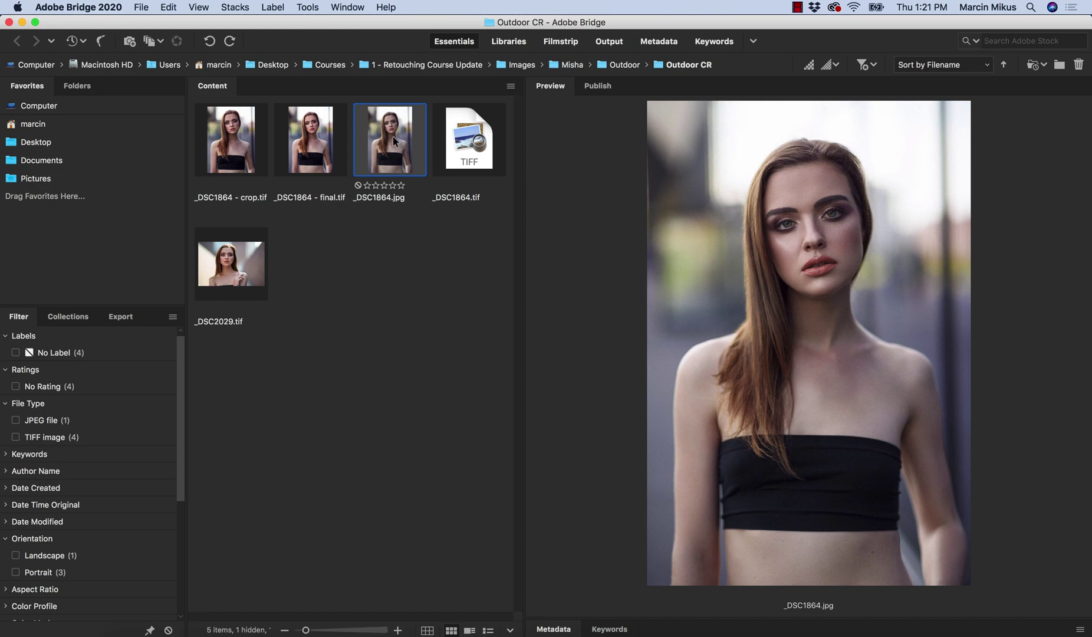
pyautogui.doubleClick(393, 143)
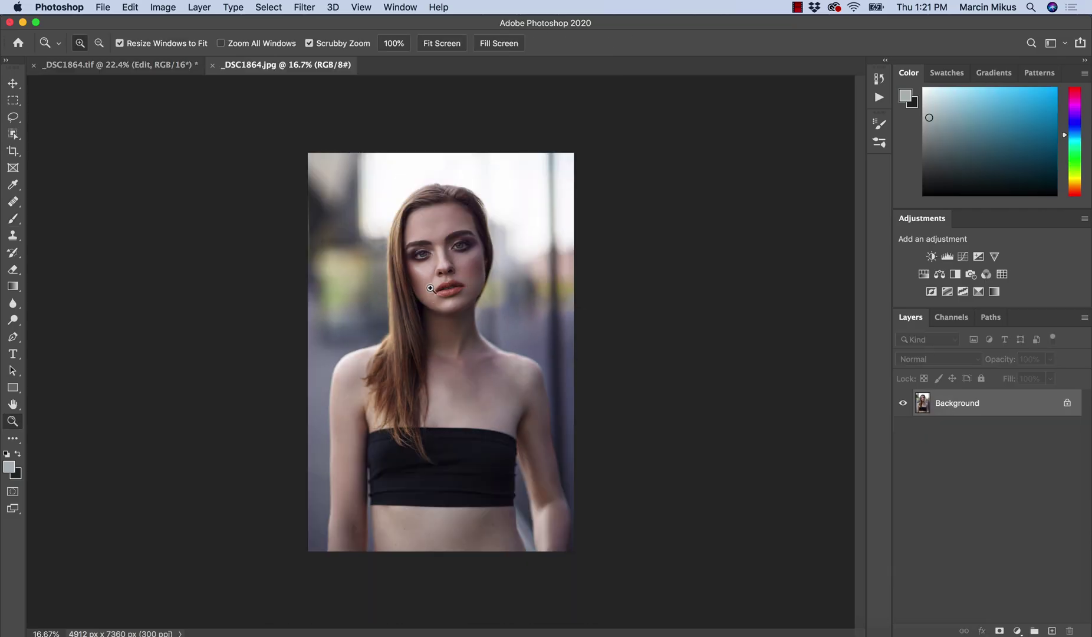
pyautogui.moveTo(434, 283); pyautogui.dragTo(450, 297)
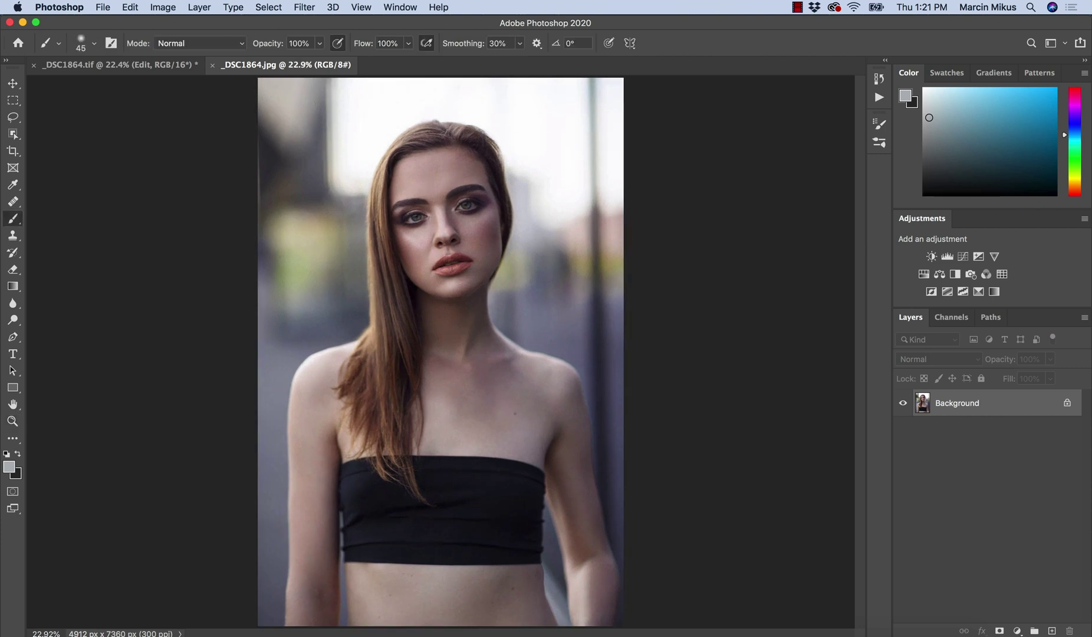
pyautogui.click(129, 8)
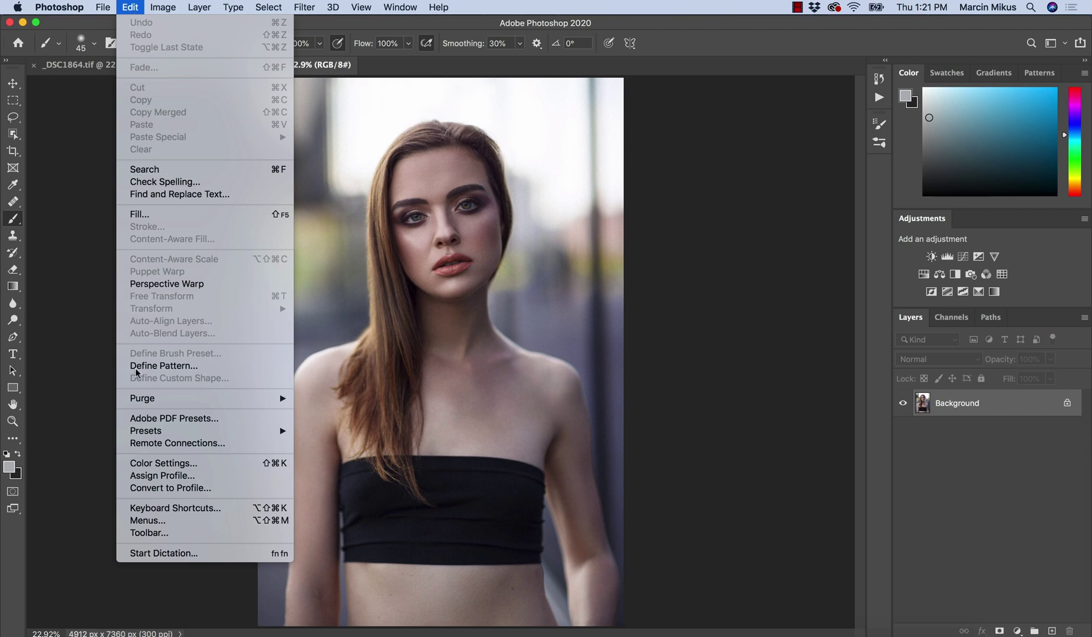
pyautogui.click(168, 475)
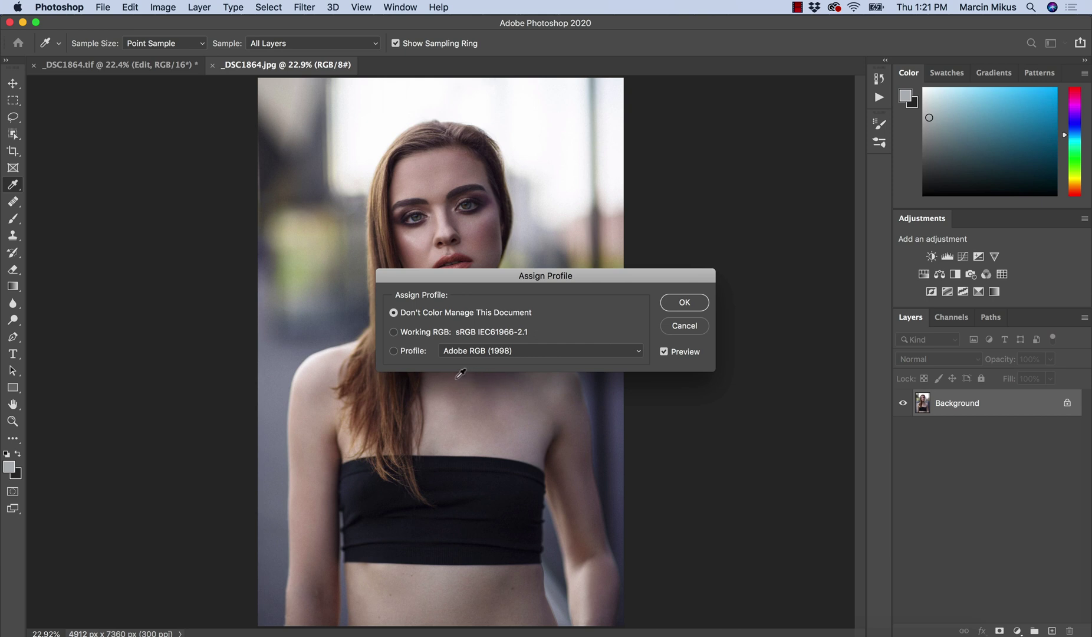
pyautogui.click(400, 351)
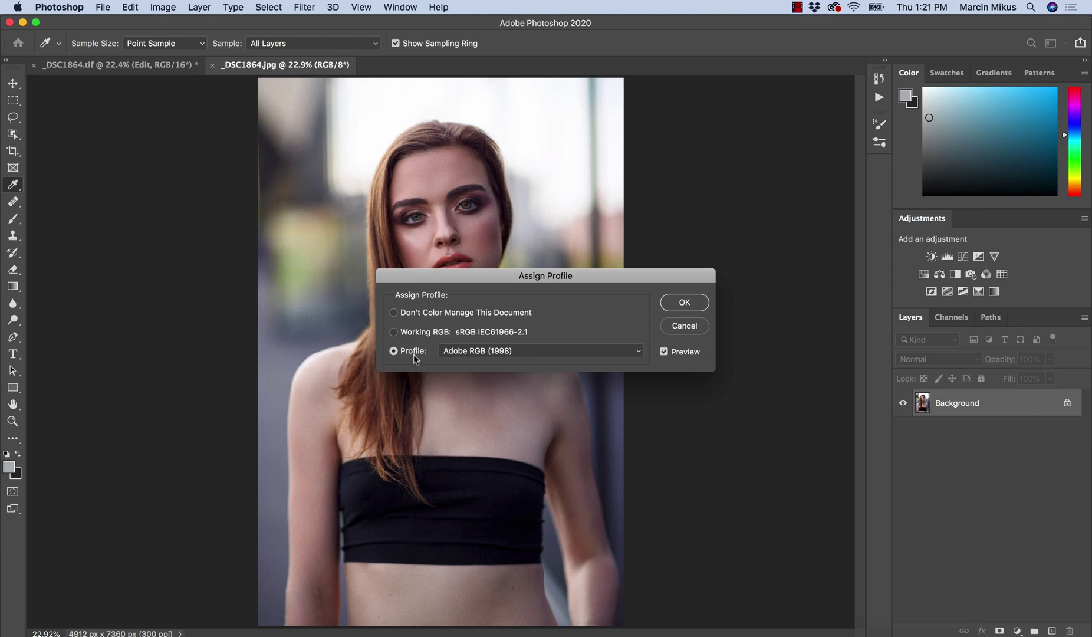
pyautogui.press('Tab')
pyautogui.press('Escape')
pyautogui.press('b')
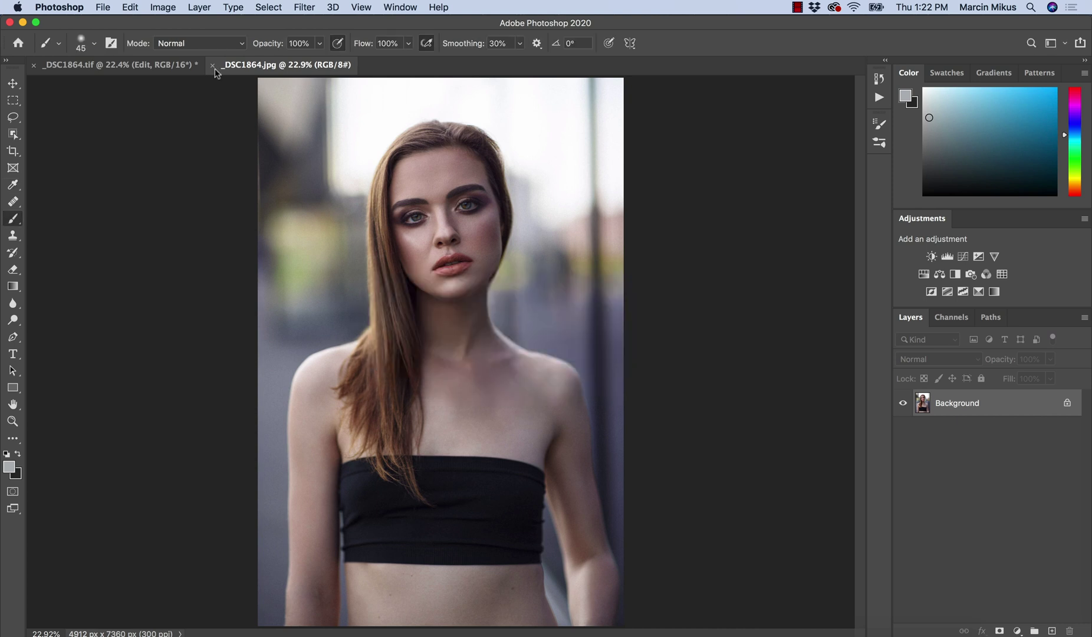
# - Close the JPEG and re-save the portrait as _DSC1864.jpg at Quality 12 (Maximum), replacing it
pyautogui.click(211, 65)
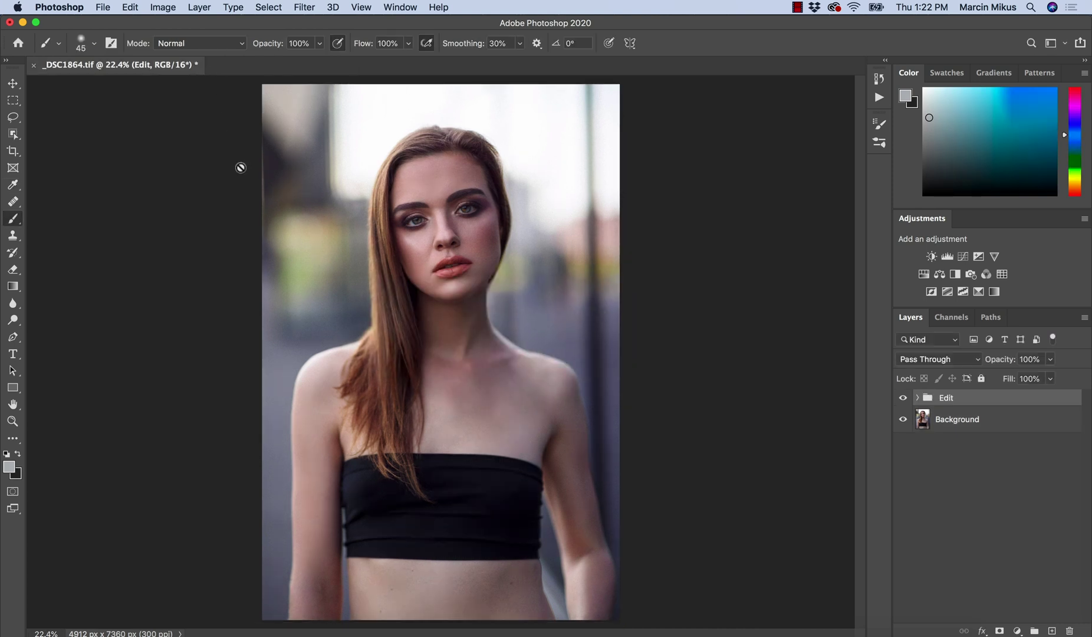
pyautogui.click(106, 7)
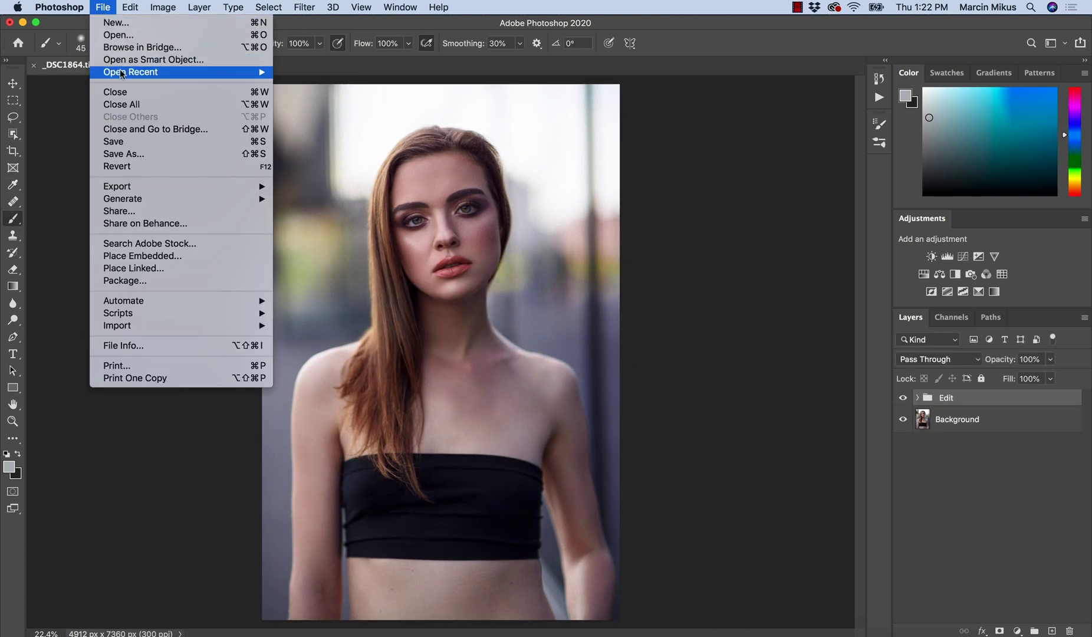
pyautogui.click(138, 151)
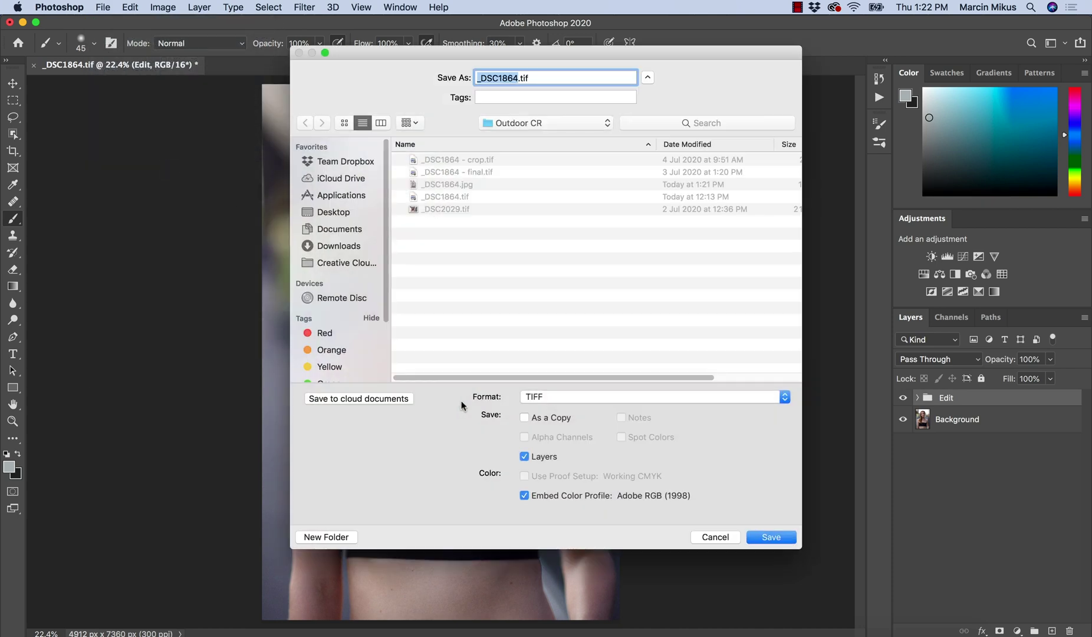
pyautogui.click(546, 404)
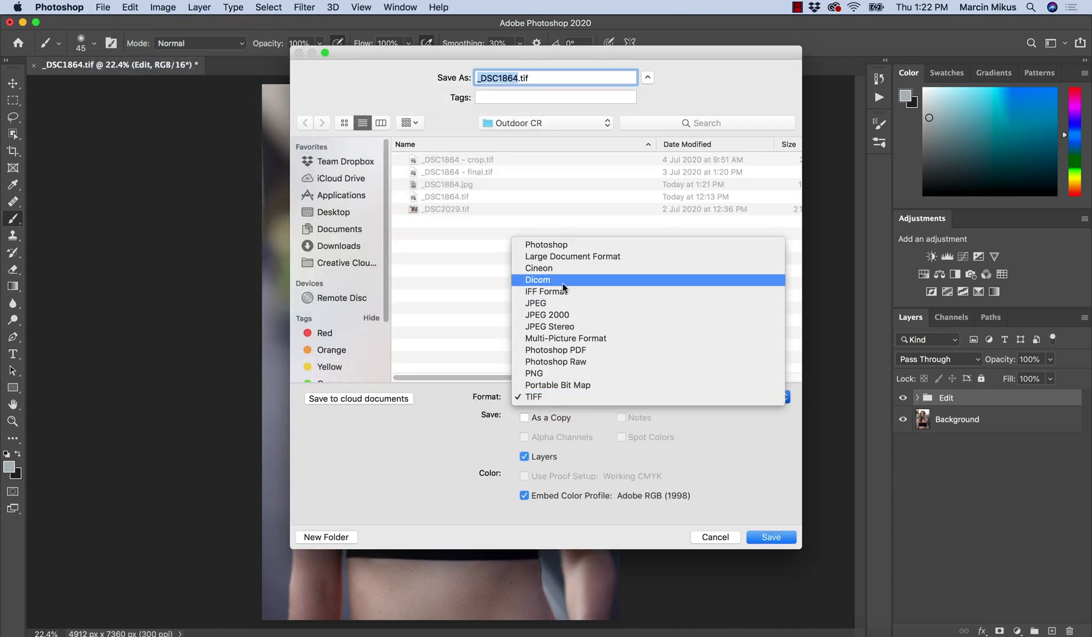
pyautogui.click(559, 305)
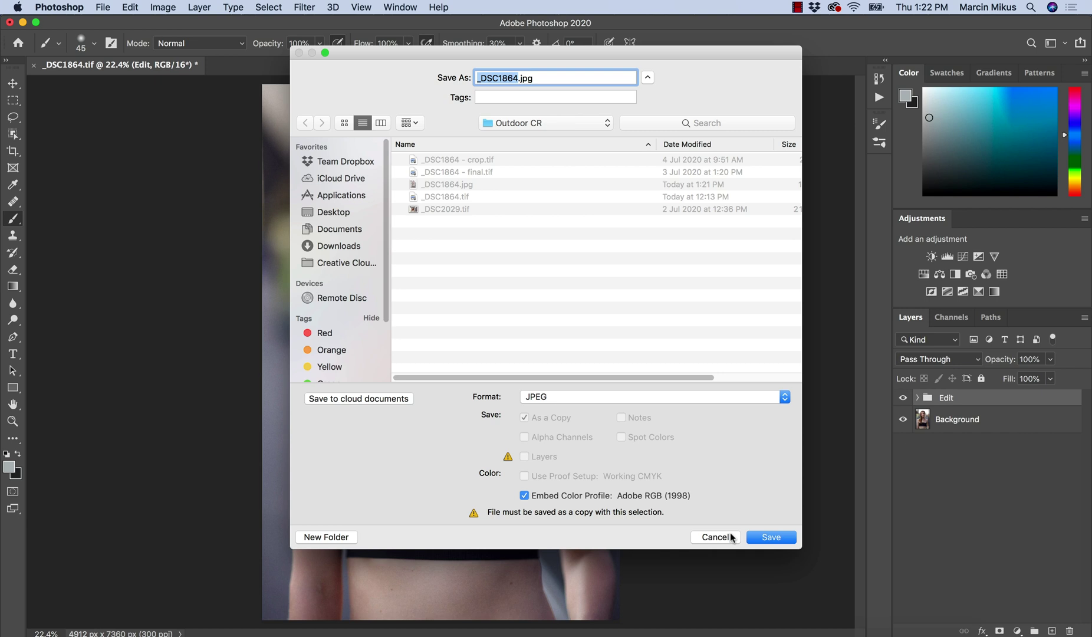
pyautogui.click(766, 539)
pyautogui.click(637, 141)
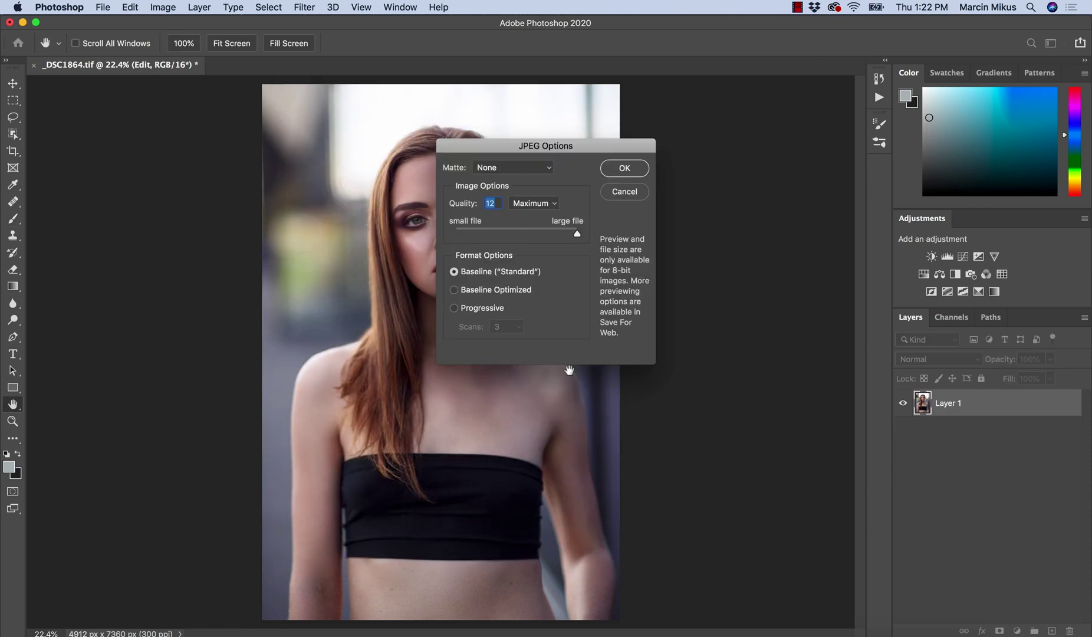
pyautogui.click(624, 168)
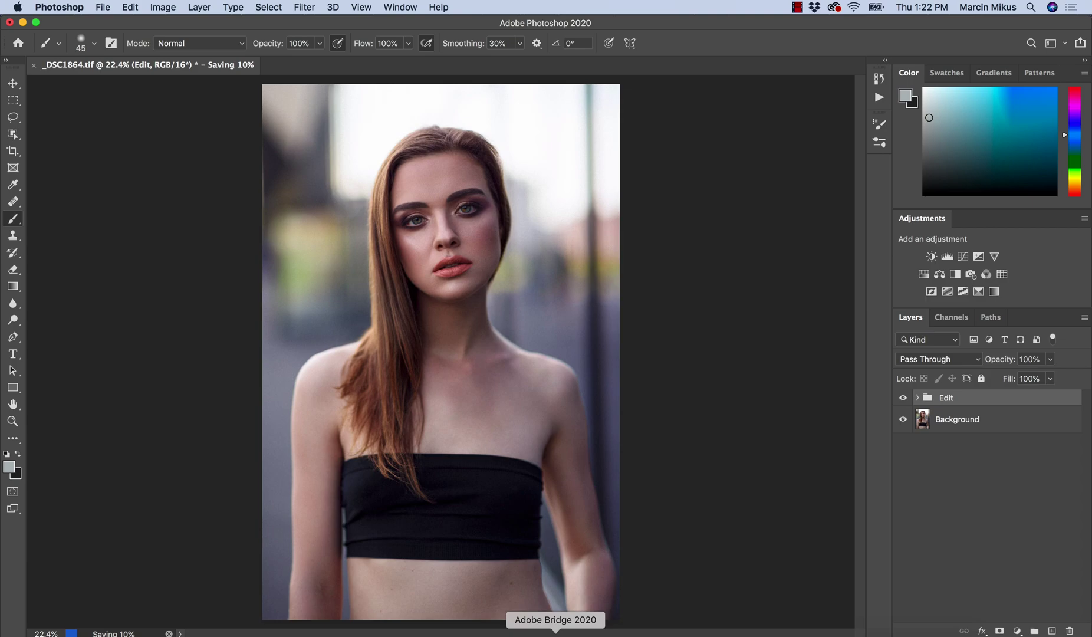
# - Reopen the saved _DSC1864.jpg from Bridge in Photoshop beside the TIFF
pyautogui.click(555, 635)
pyautogui.click(453, 164)
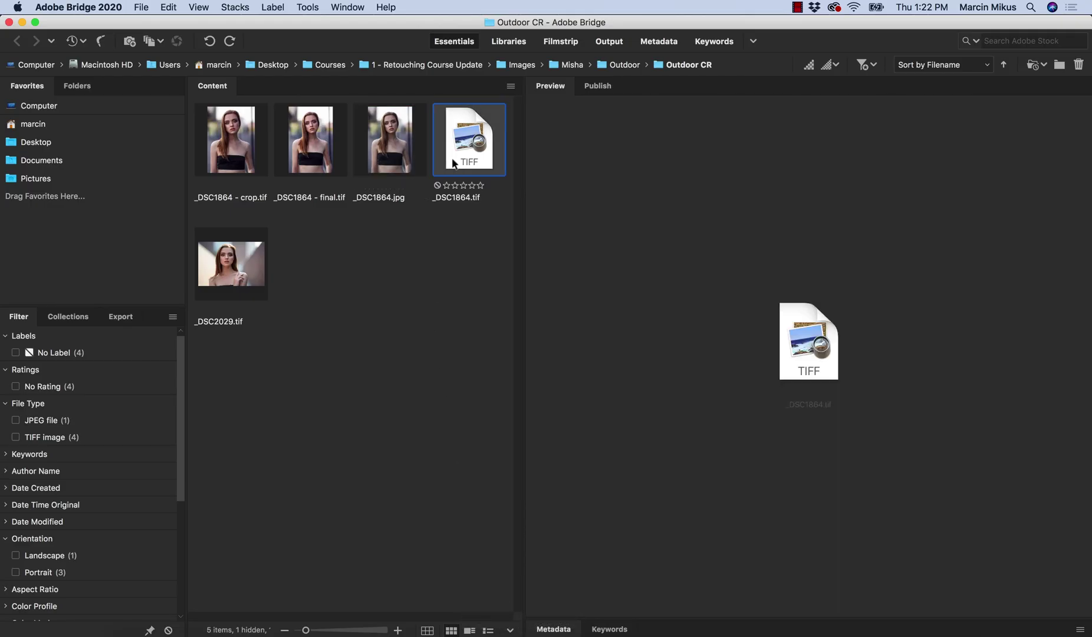
pyautogui.click(416, 149)
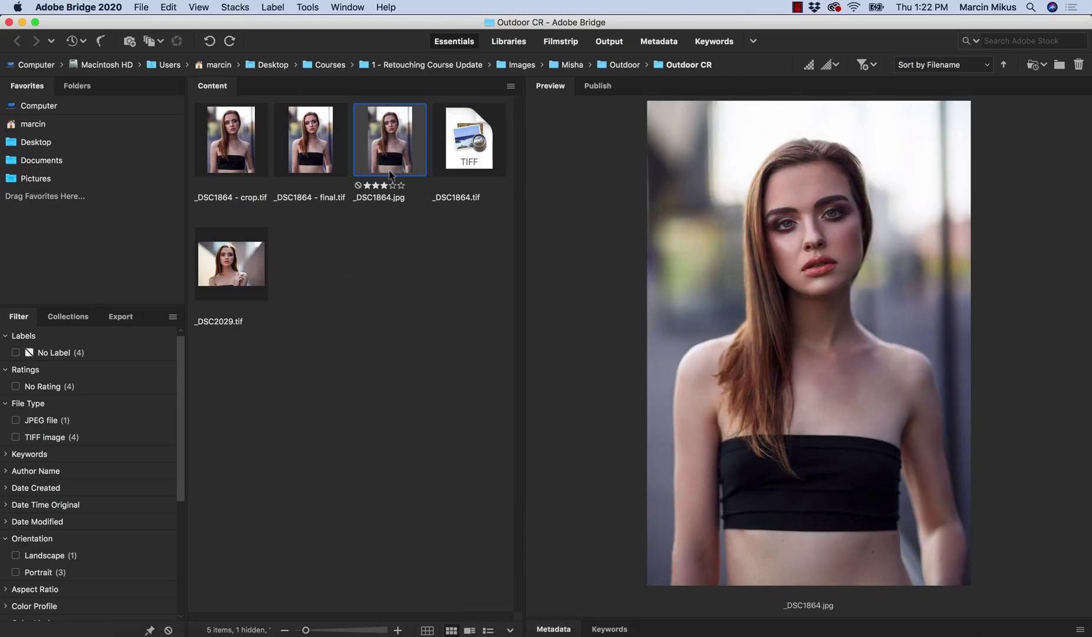
pyautogui.doubleClick(389, 173)
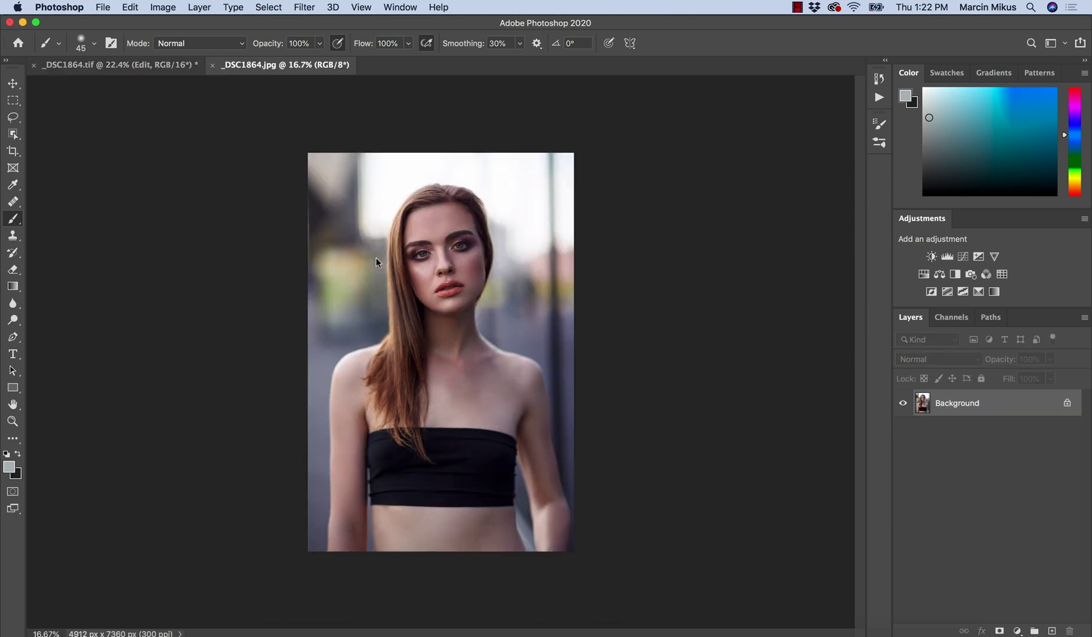
pyautogui.press('z')
pyautogui.moveTo(442, 256); pyautogui.dragTo(442, 256)
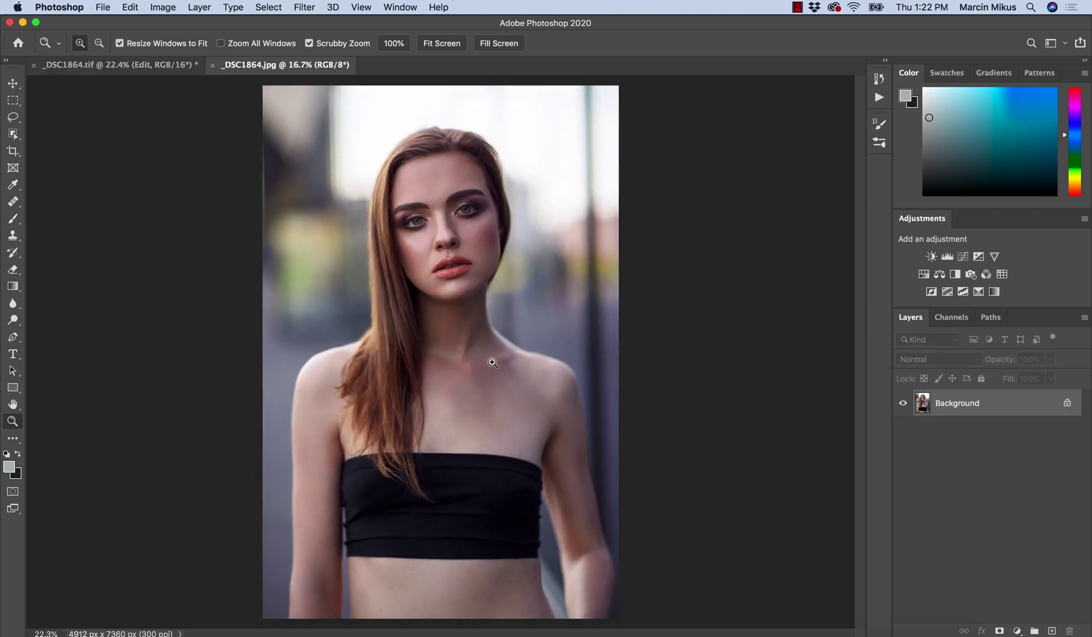
pyautogui.press('b')
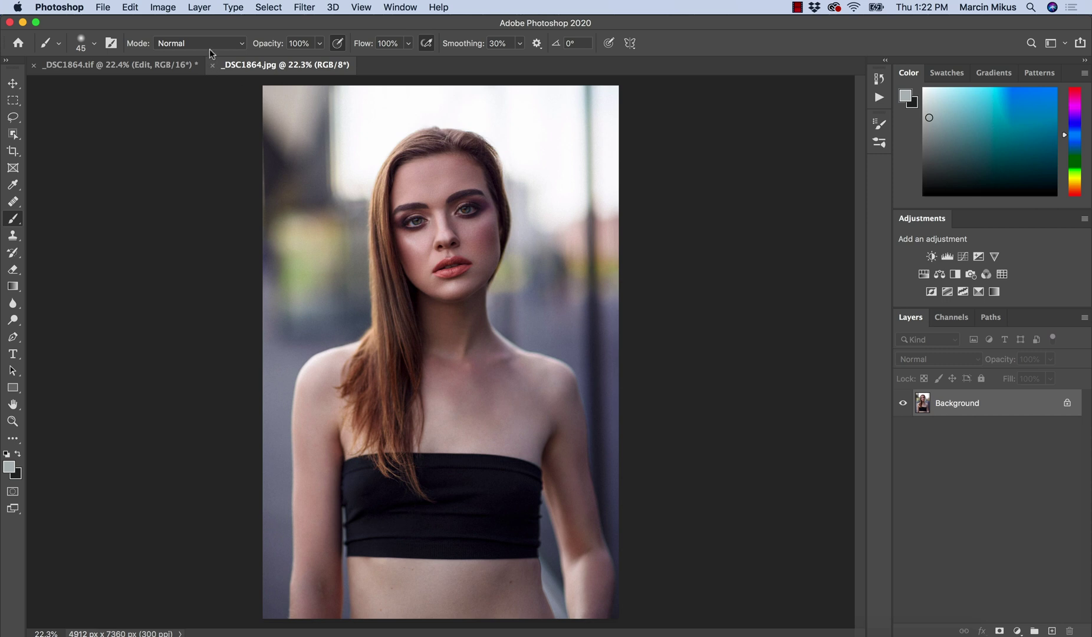
pyautogui.click(163, 7)
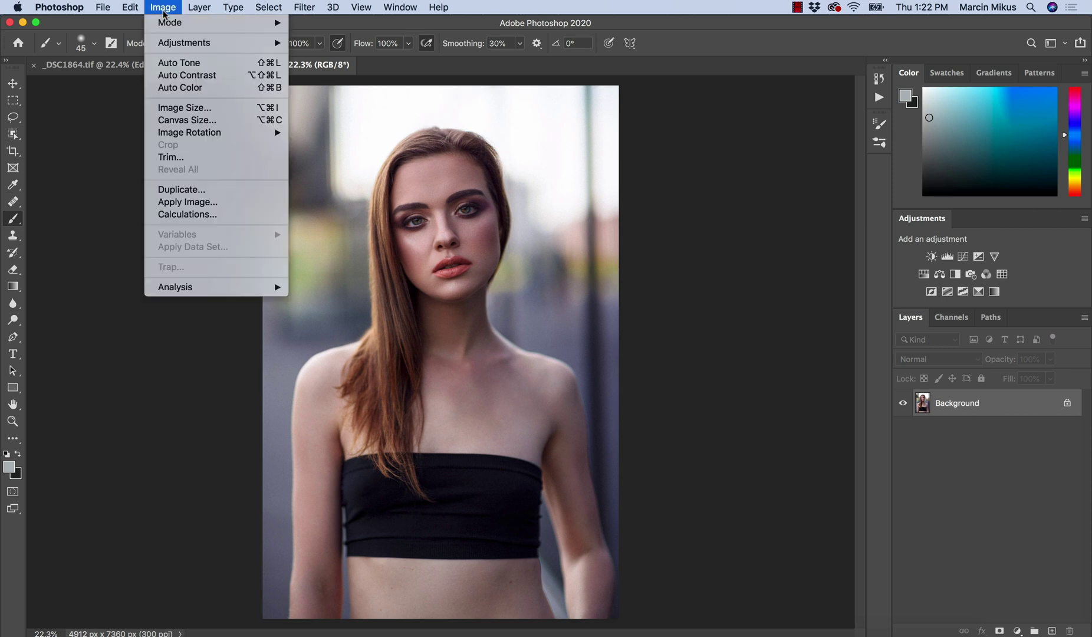
pyautogui.click(183, 108)
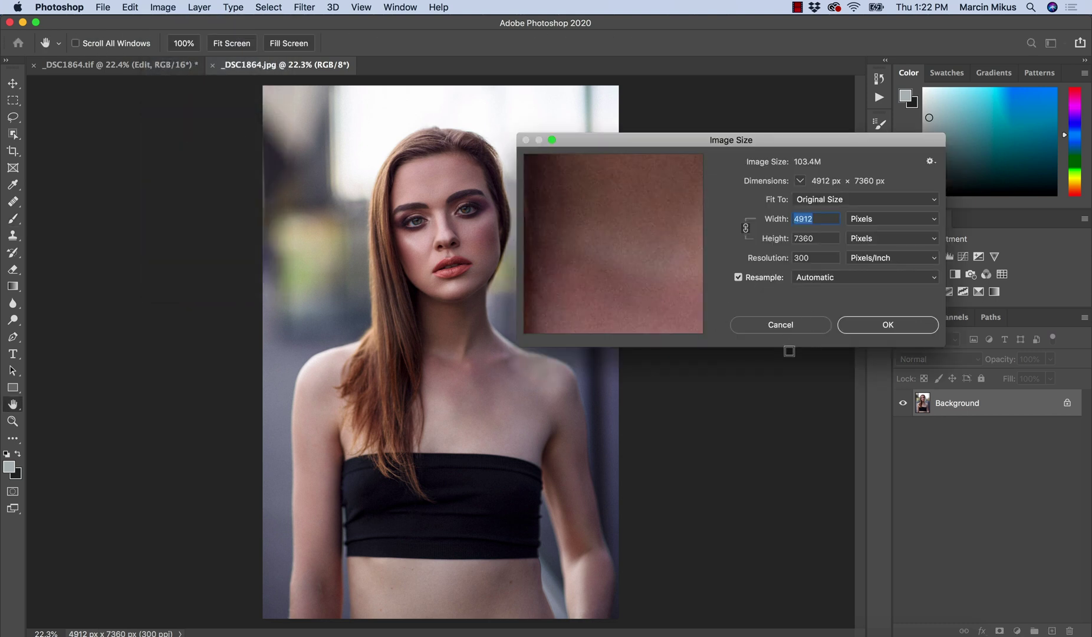
pyautogui.click(787, 323)
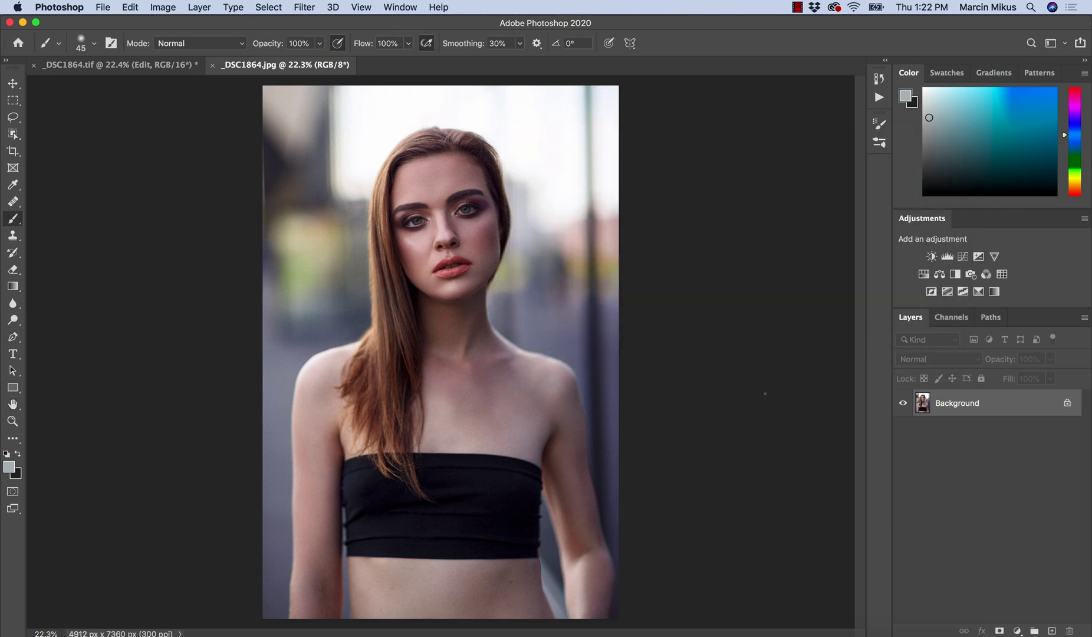
# - Close the _DSC1864.jpg tab and show the File > Export submenu
pyautogui.click(213, 65)
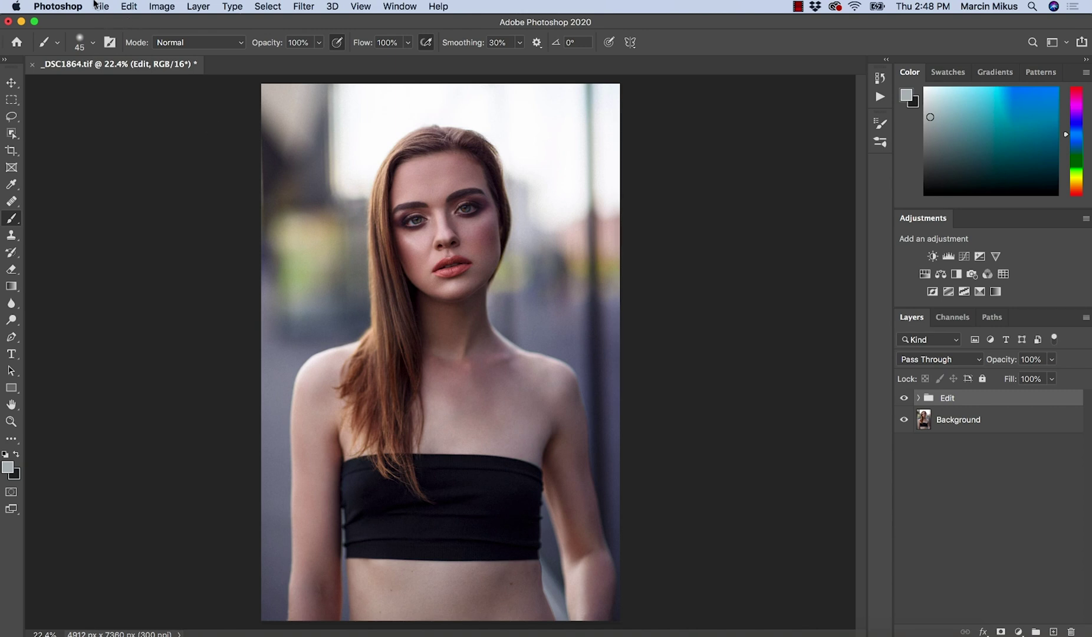
pyautogui.click(101, 6)
pyautogui.moveTo(135, 190)
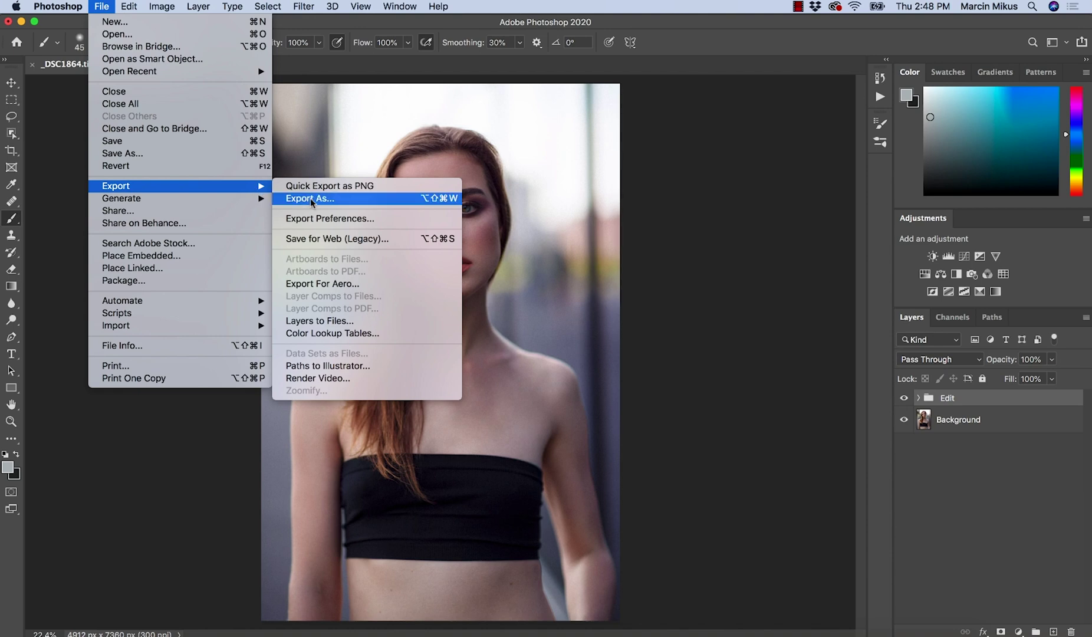
# - Open Export As for the TIFF, showing a 100%-quality JPG at 4912 × 7360 px in sRGB
pyautogui.click(336, 201)
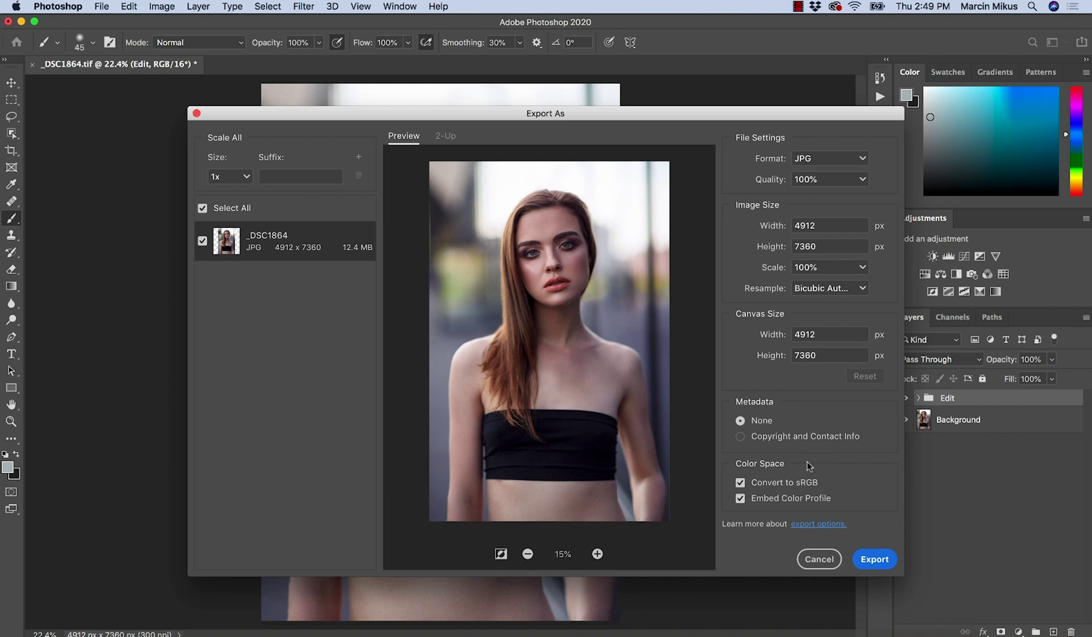
pyautogui.click(741, 483)
pyautogui.click(741, 499)
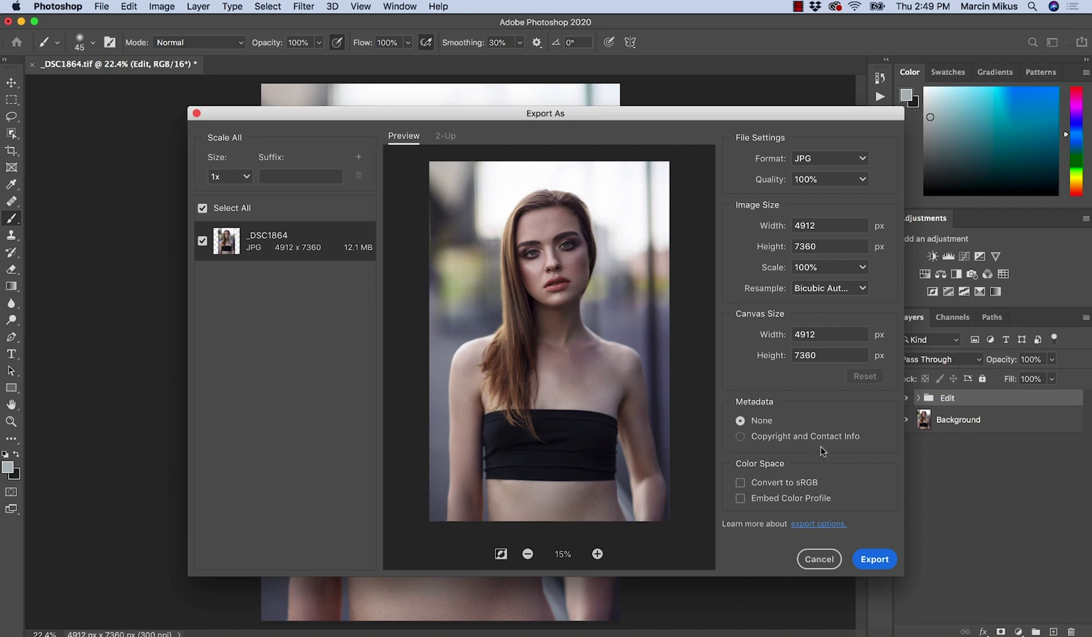
pyautogui.click(739, 500)
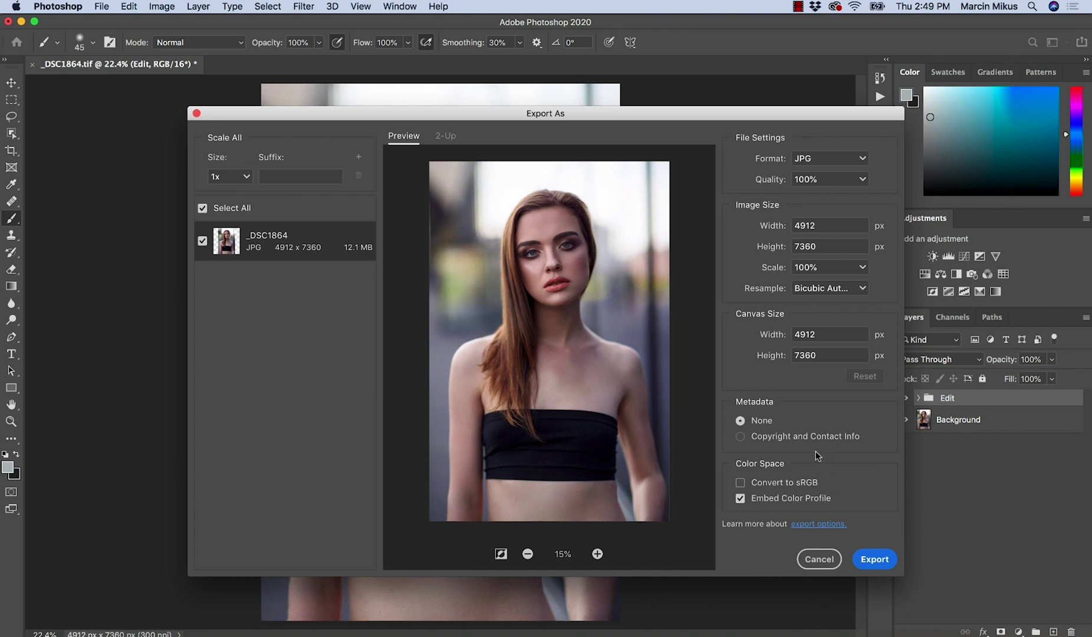
pyautogui.click(741, 482)
# - Export the portrait as _DSC1864.jpg, replacing the existing file, then close Export As
pyautogui.click(862, 559)
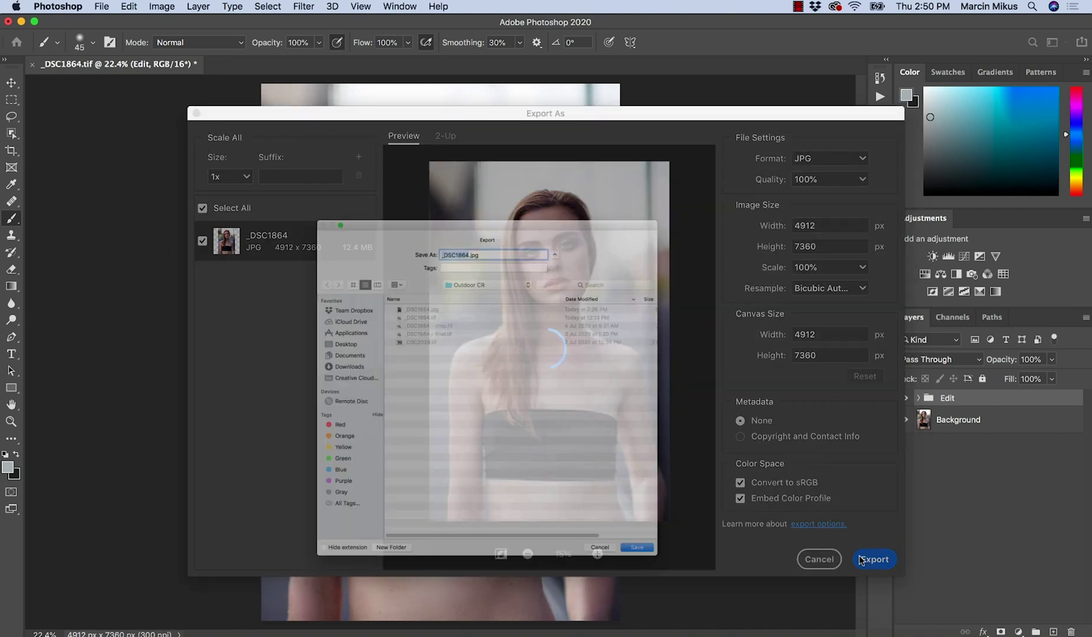
pyautogui.click(714, 628)
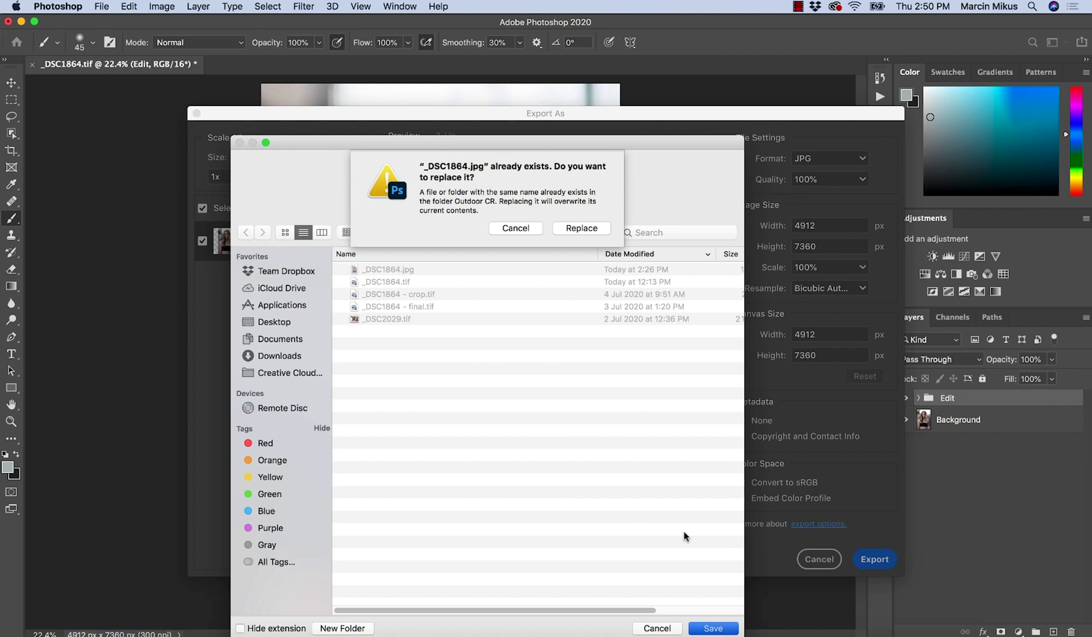
pyautogui.click(584, 231)
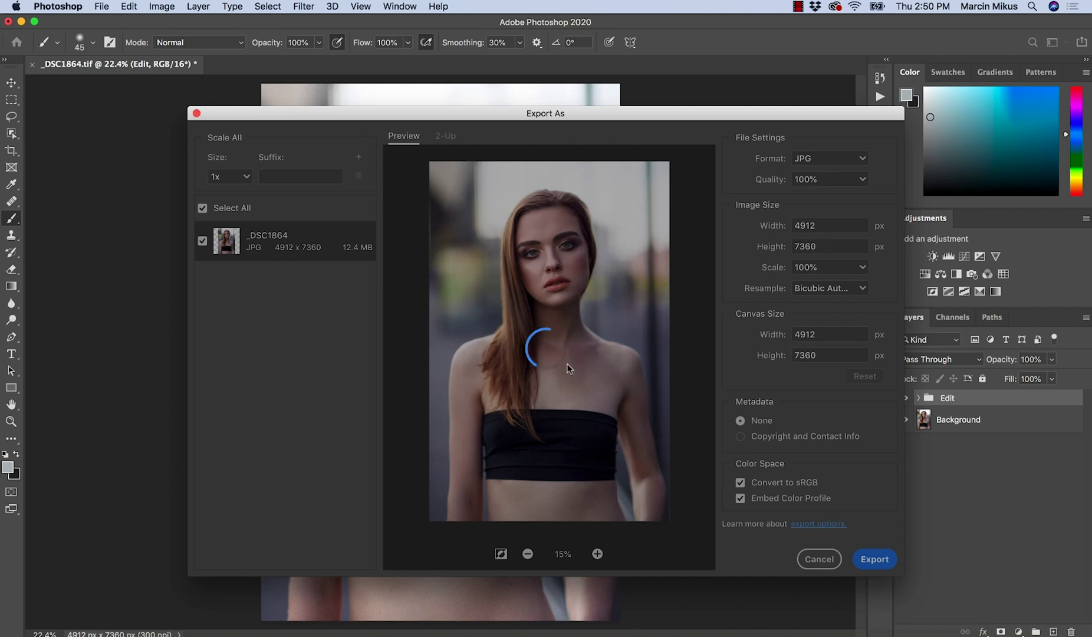
pyautogui.press('Escape')
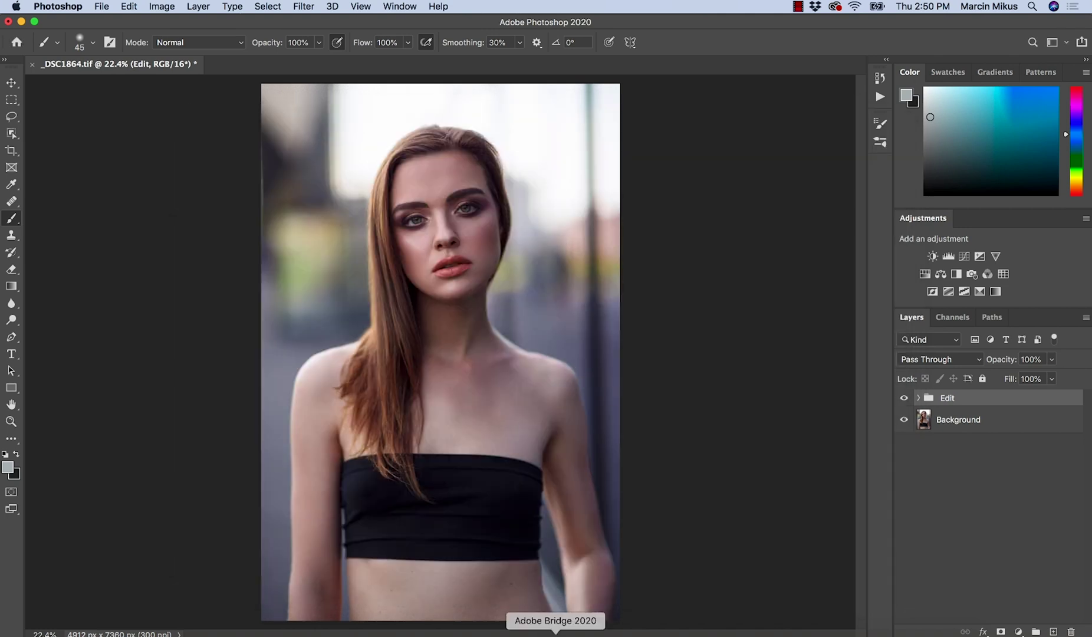
pyautogui.click(555, 634)
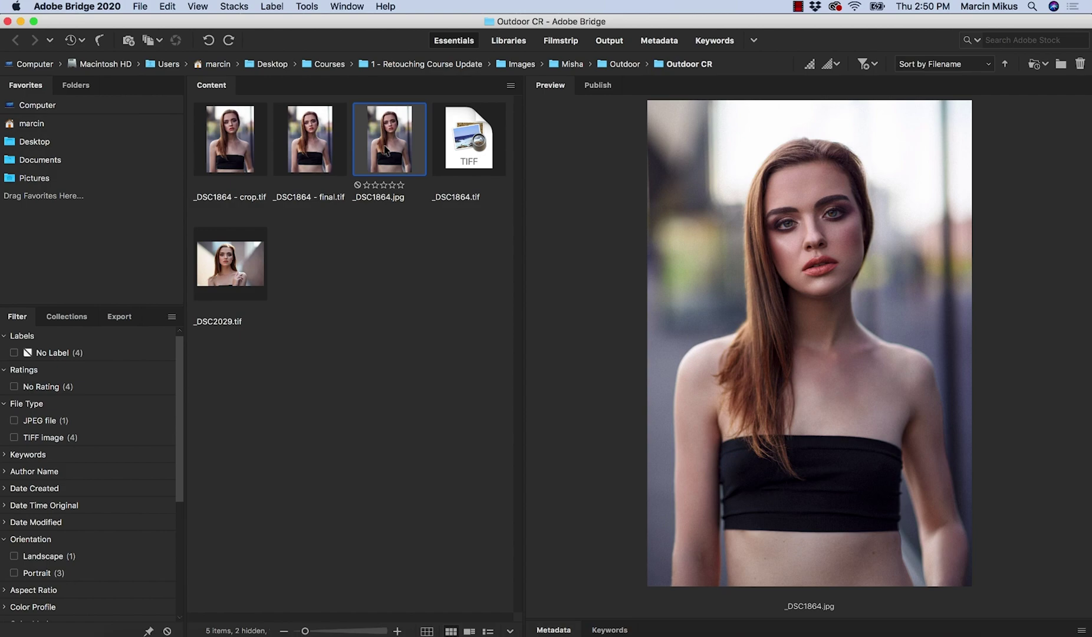
pyautogui.doubleClick(388, 145)
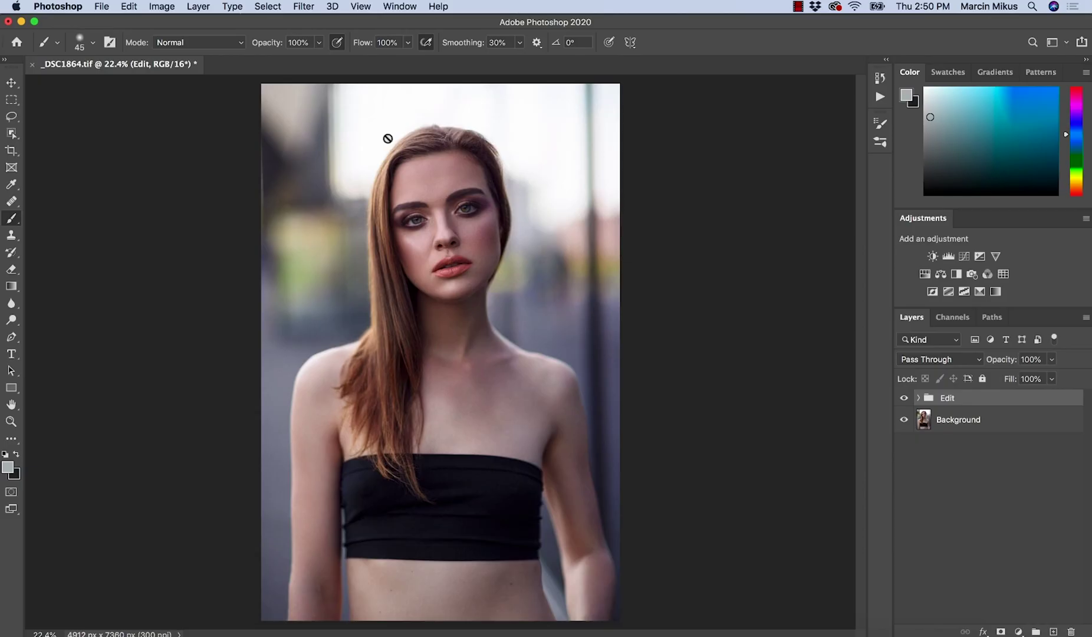
pyautogui.click(164, 7)
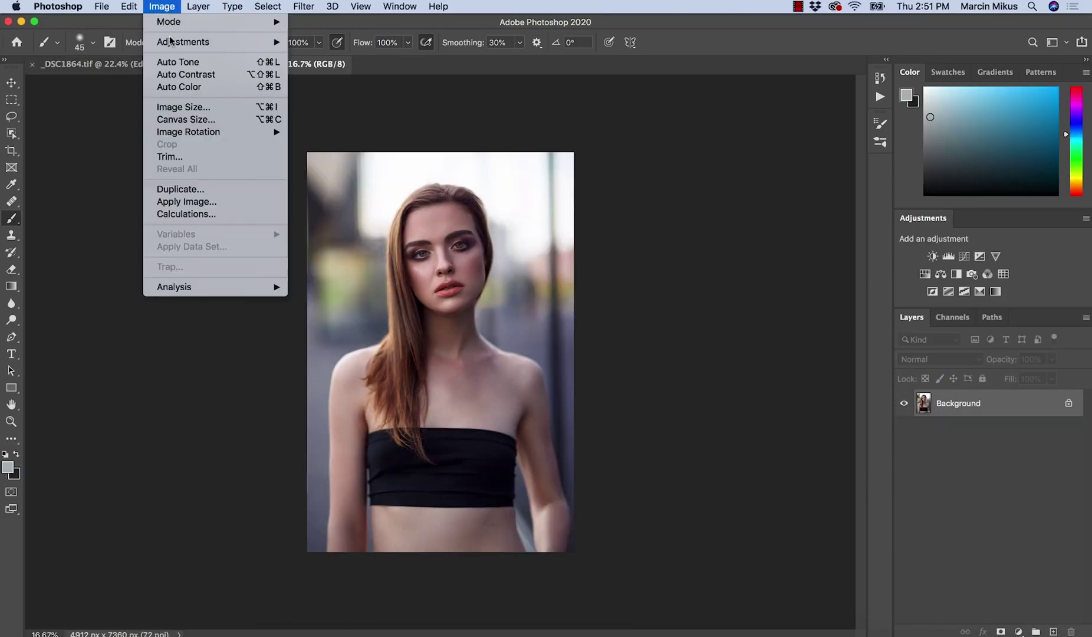
pyautogui.click(183, 106)
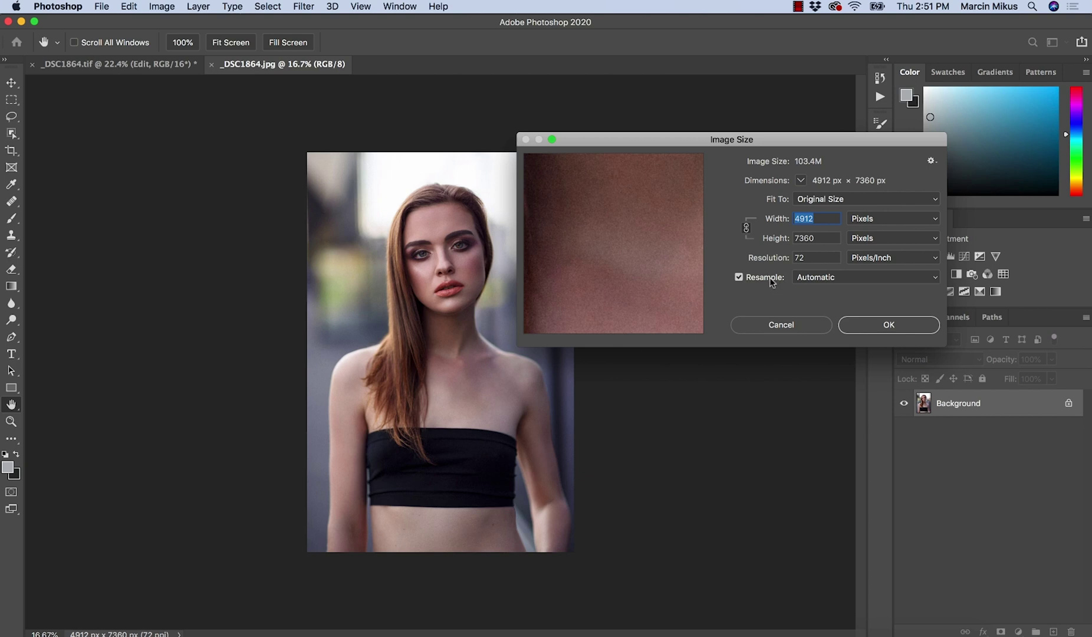
pyautogui.click(780, 326)
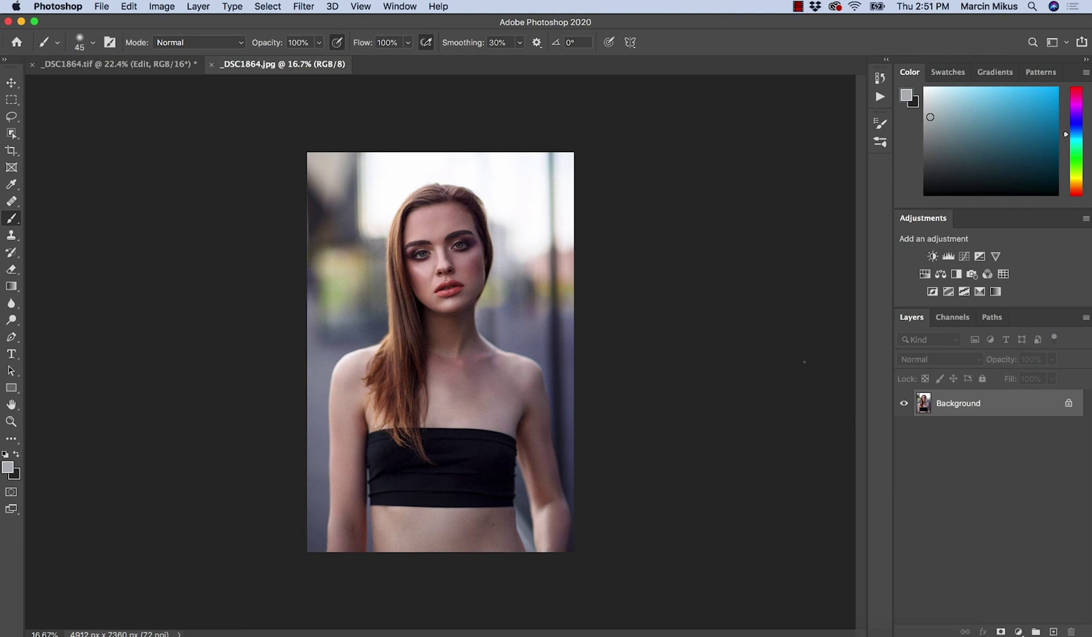
pyautogui.click(211, 65)
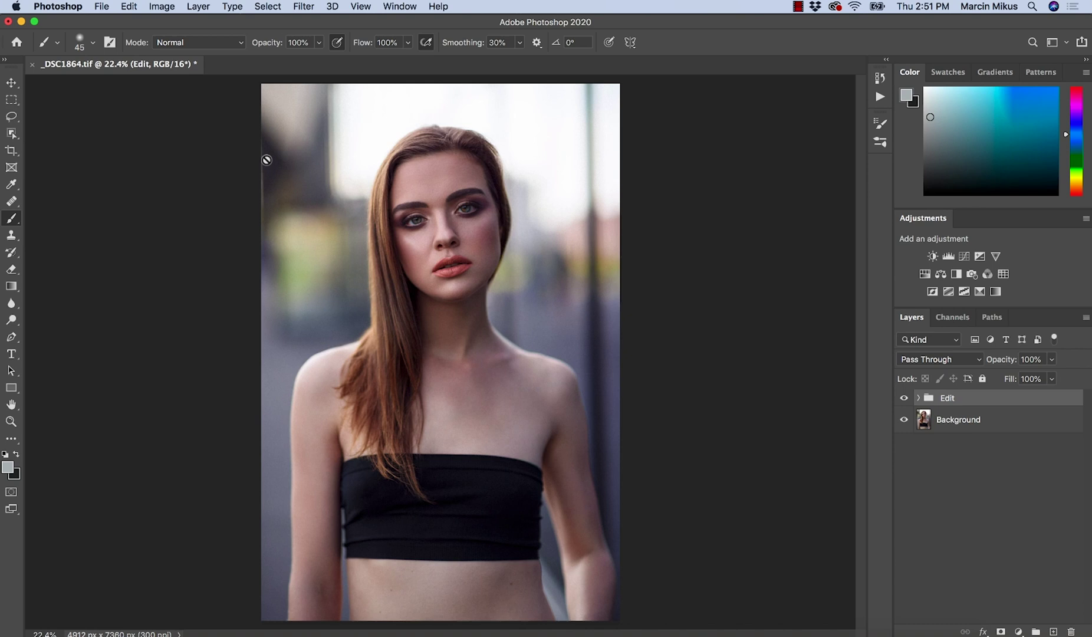
# - Open Save for Web (Legacy) and set Metadata to All for the quality-100 sRGB JPEG
pyautogui.click(102, 7)
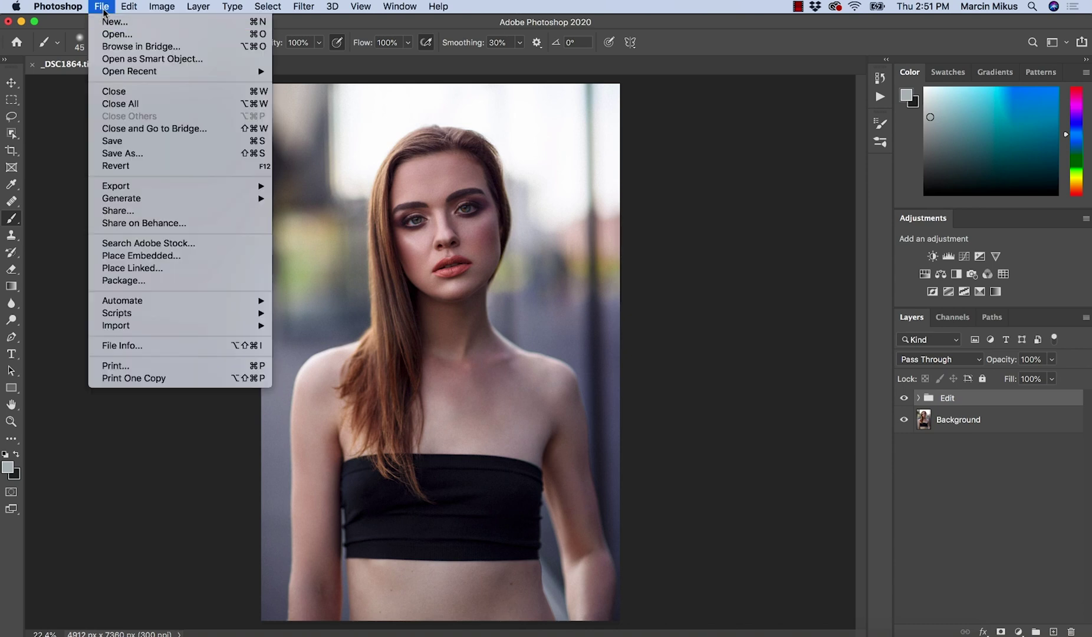
pyautogui.moveTo(181, 185)
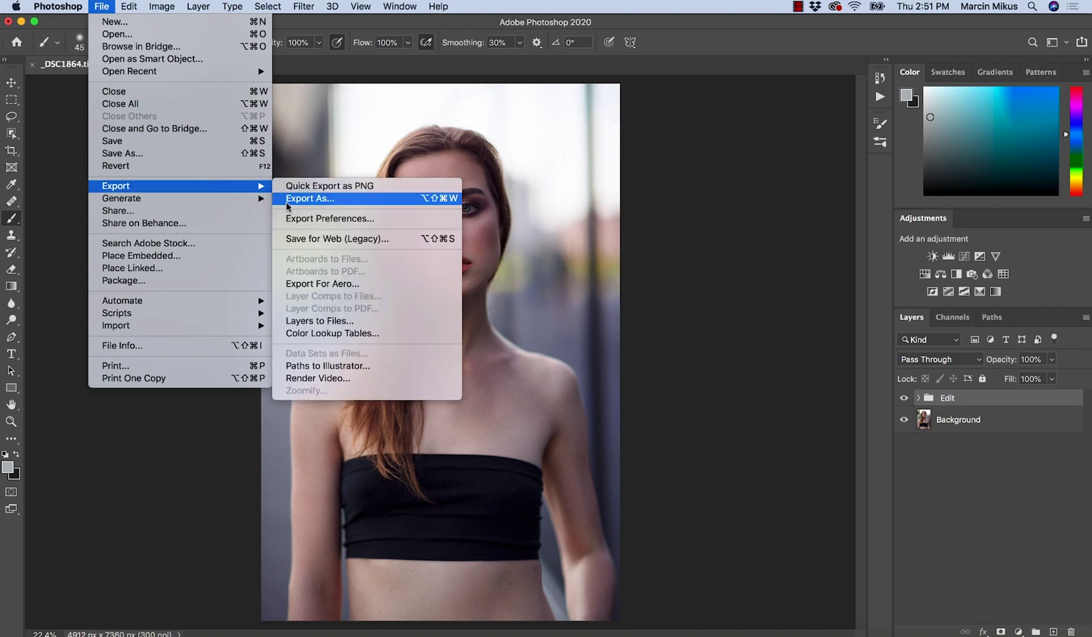
pyautogui.click(340, 239)
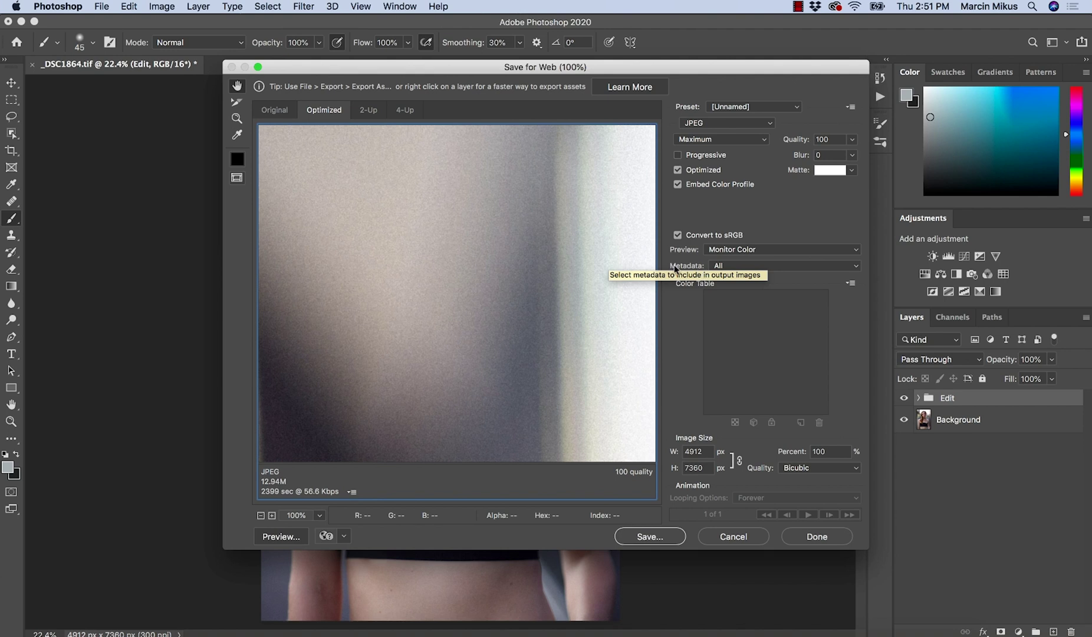
pyautogui.click(746, 266)
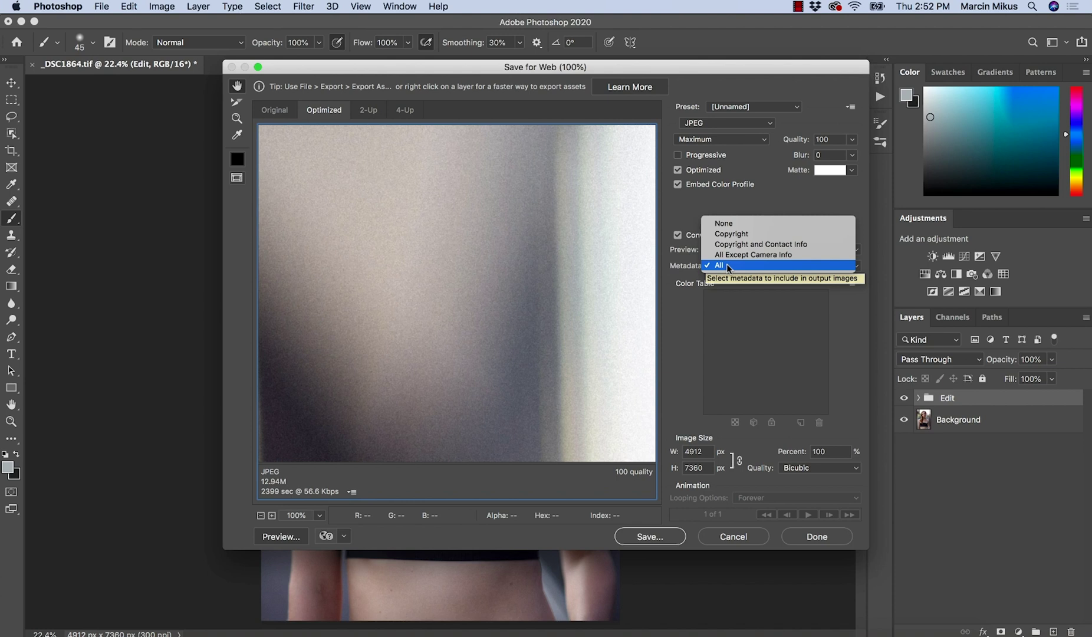
pyautogui.click(662, 267)
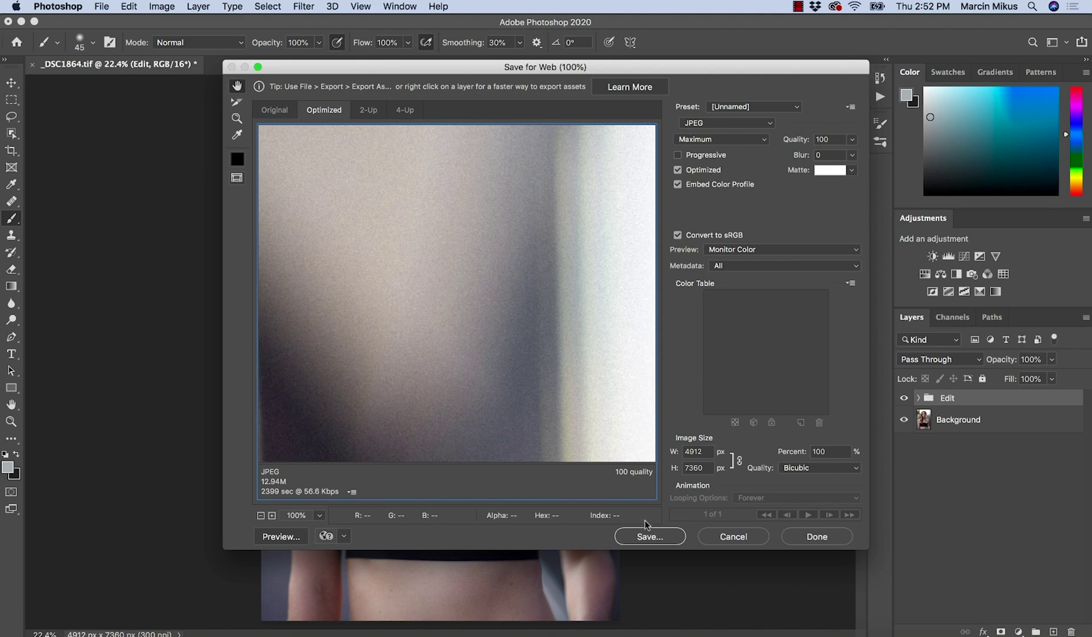
# - Save the optimized JPEG as _DSC1864.jpg, replacing the existing file
pyautogui.click(649, 536)
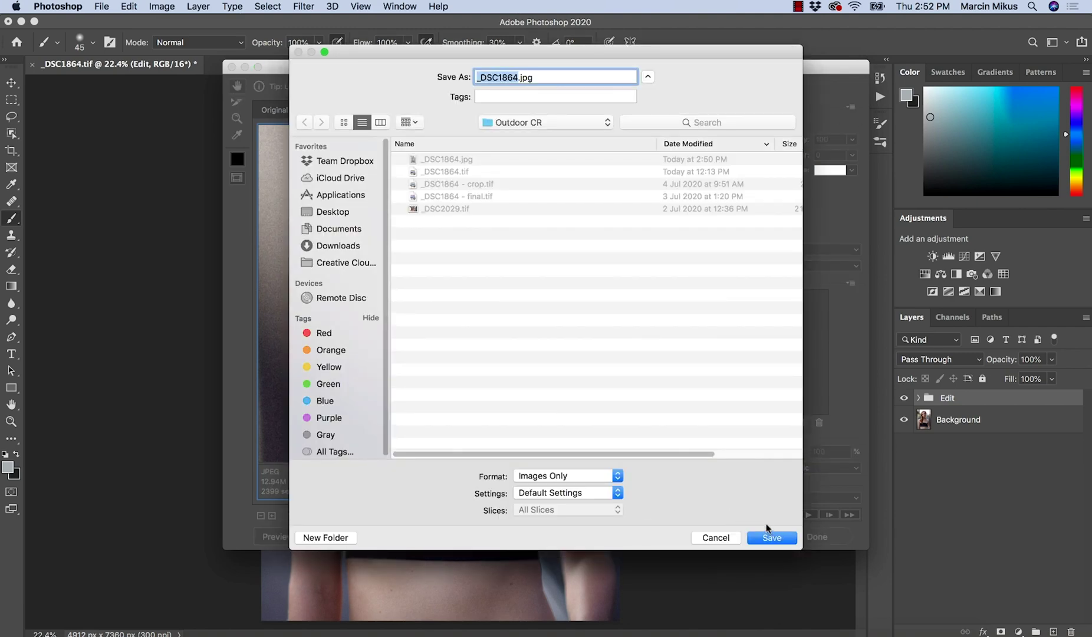
pyautogui.click(764, 537)
pyautogui.click(711, 344)
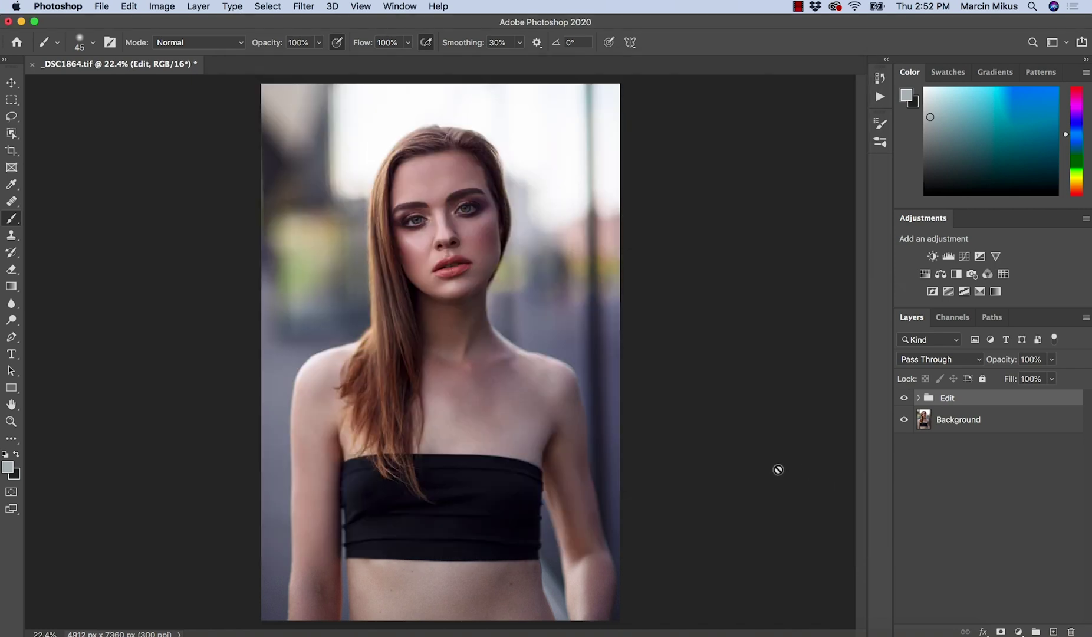
# - Open _DSC1864.jpg from Bridge and confirm its Image Size is 4912 × 7360 px without changing it
pyautogui.click(555, 633)
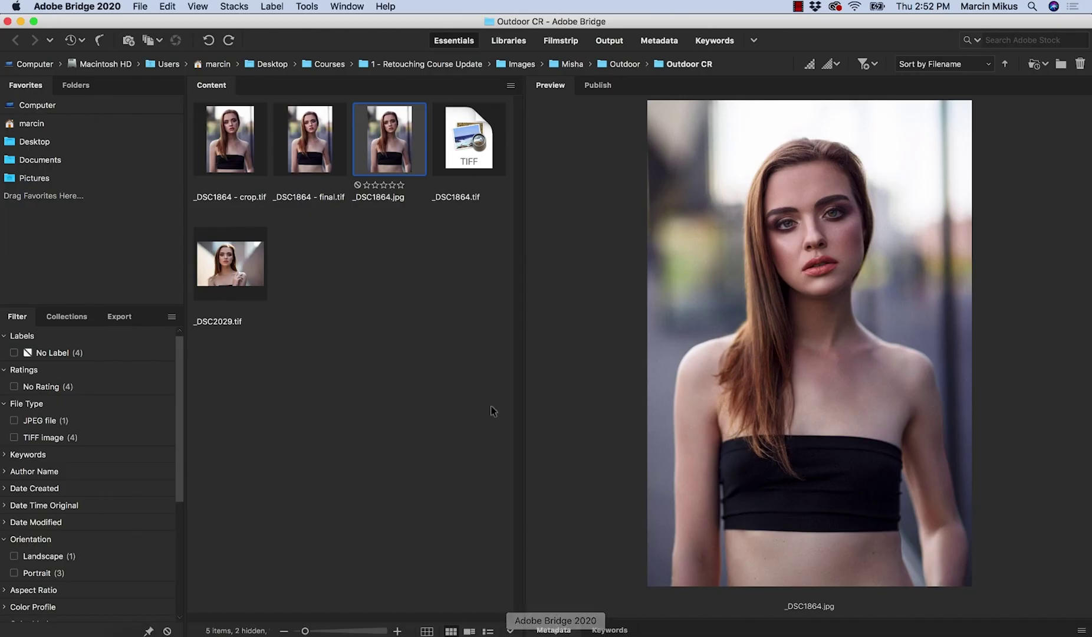
pyautogui.doubleClick(386, 139)
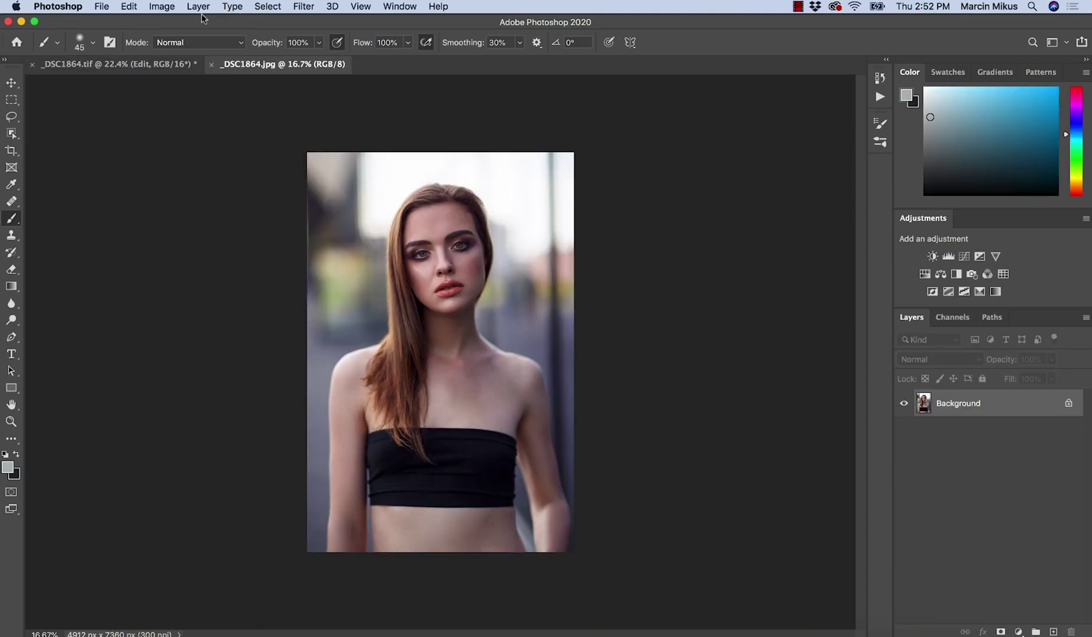
pyautogui.click(162, 6)
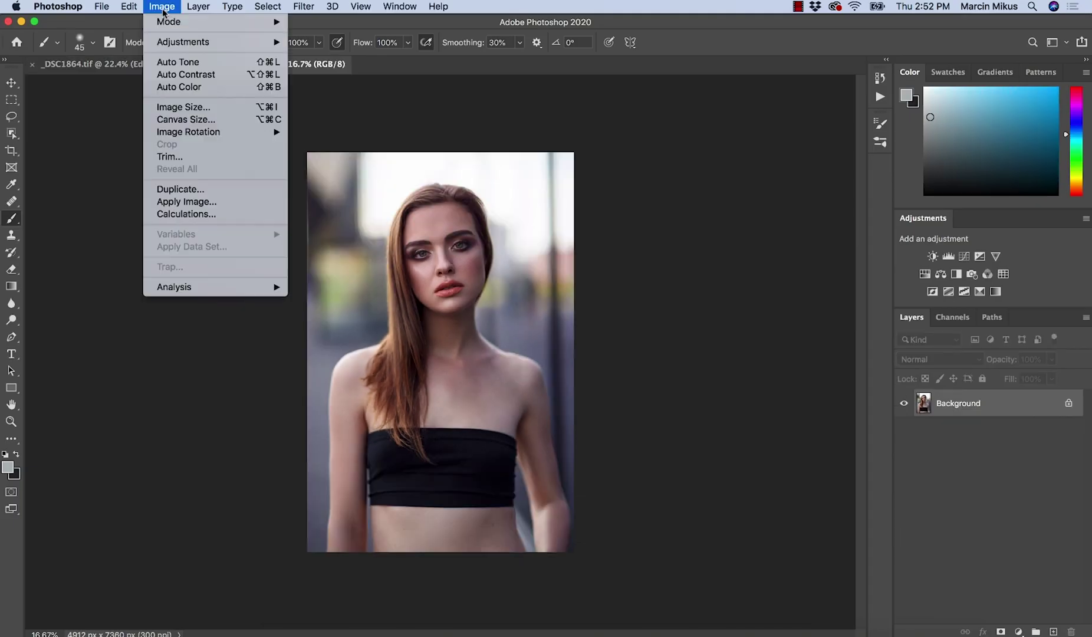
pyautogui.click(183, 107)
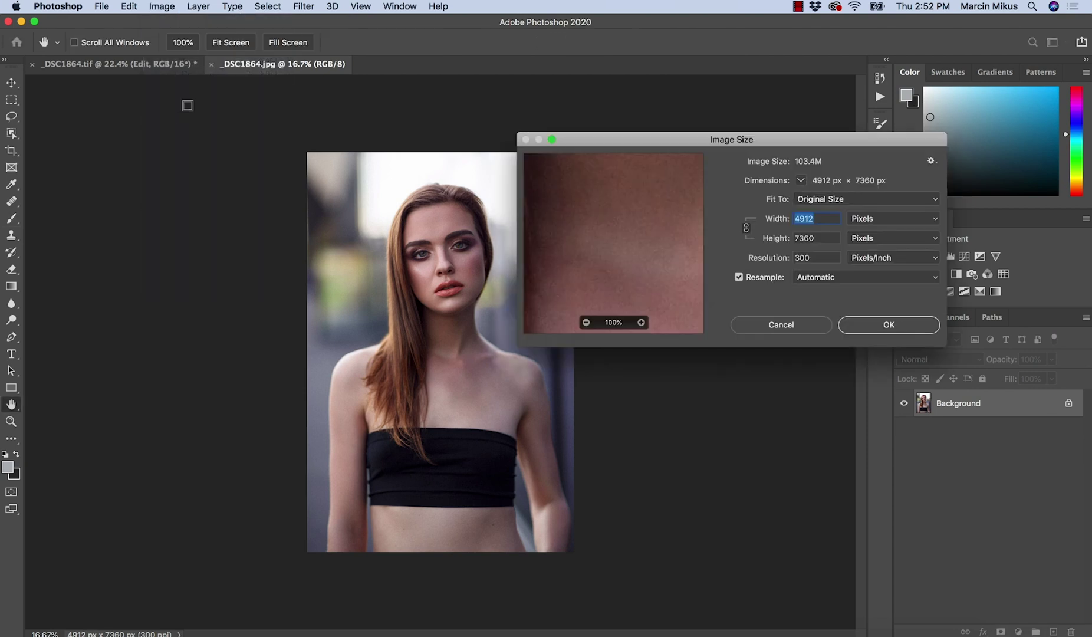
pyautogui.click(762, 323)
pyautogui.press('b')
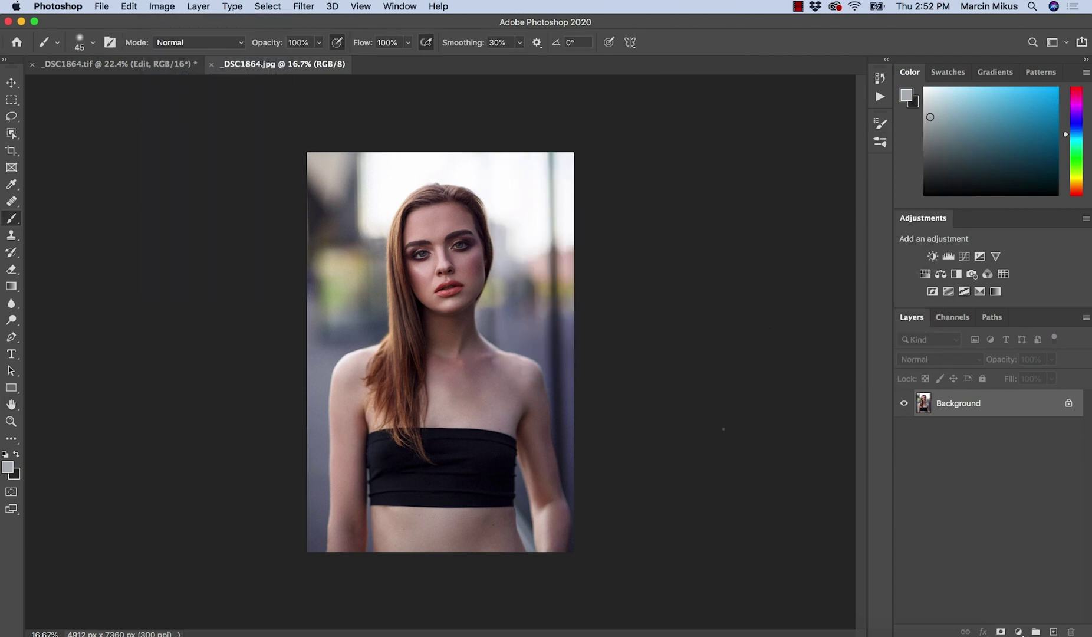
# - Close the _DSC1864.jpg document so only _DSC1864.tif remains open
pyautogui.click(211, 64)
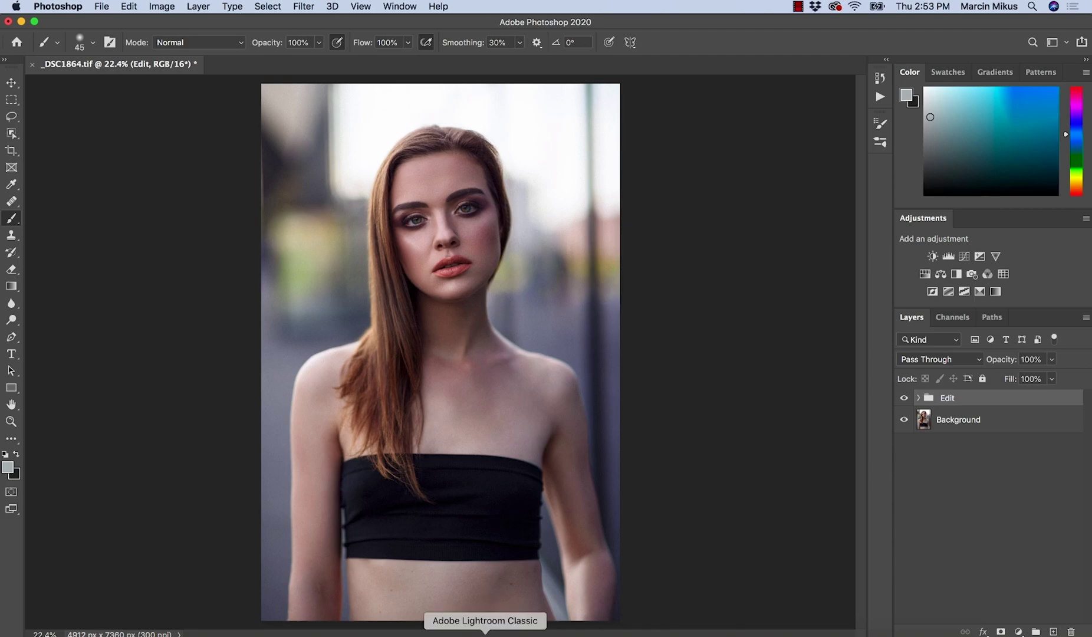
# - Cancel Lightroom's single-file export, then expand and collapse Photoshop's Edit layer group
pyautogui.click(485, 634)
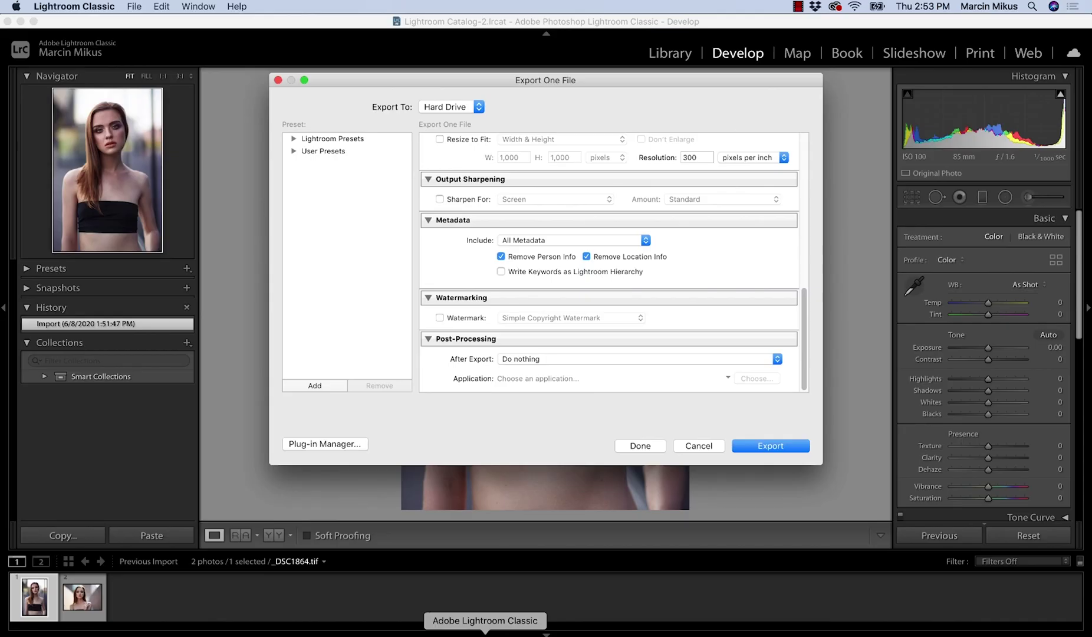
pyautogui.click(699, 446)
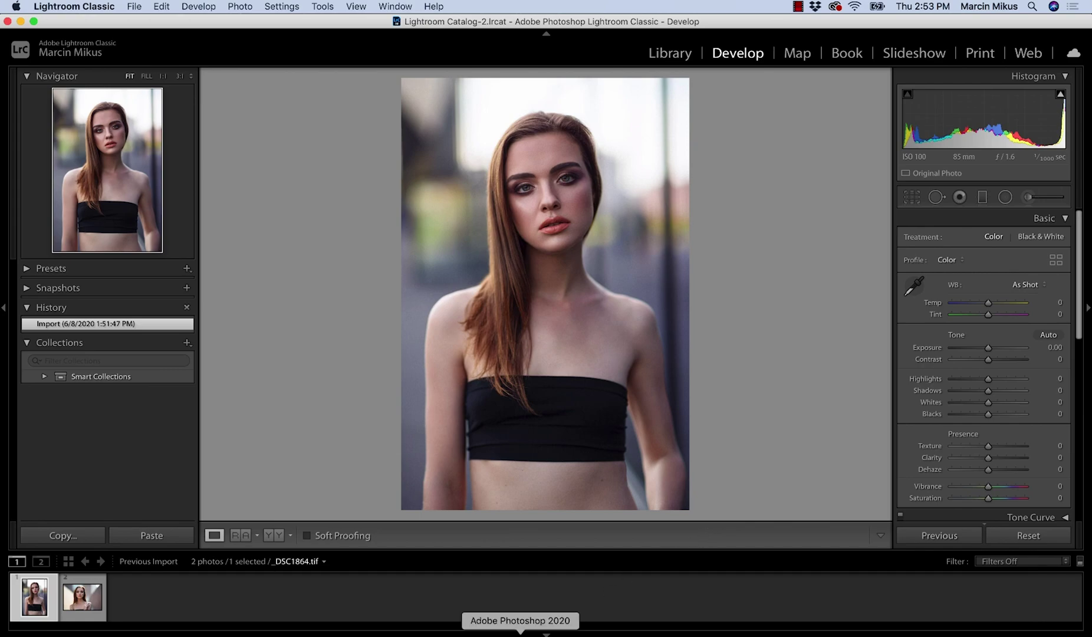
pyautogui.click(521, 634)
pyautogui.click(918, 397)
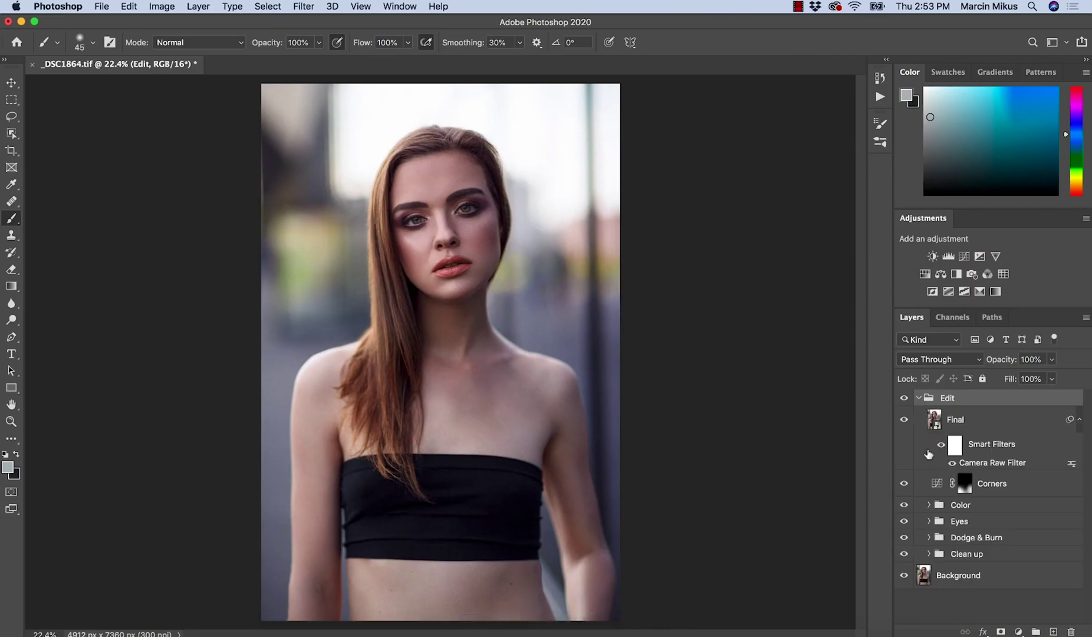
pyautogui.click(918, 397)
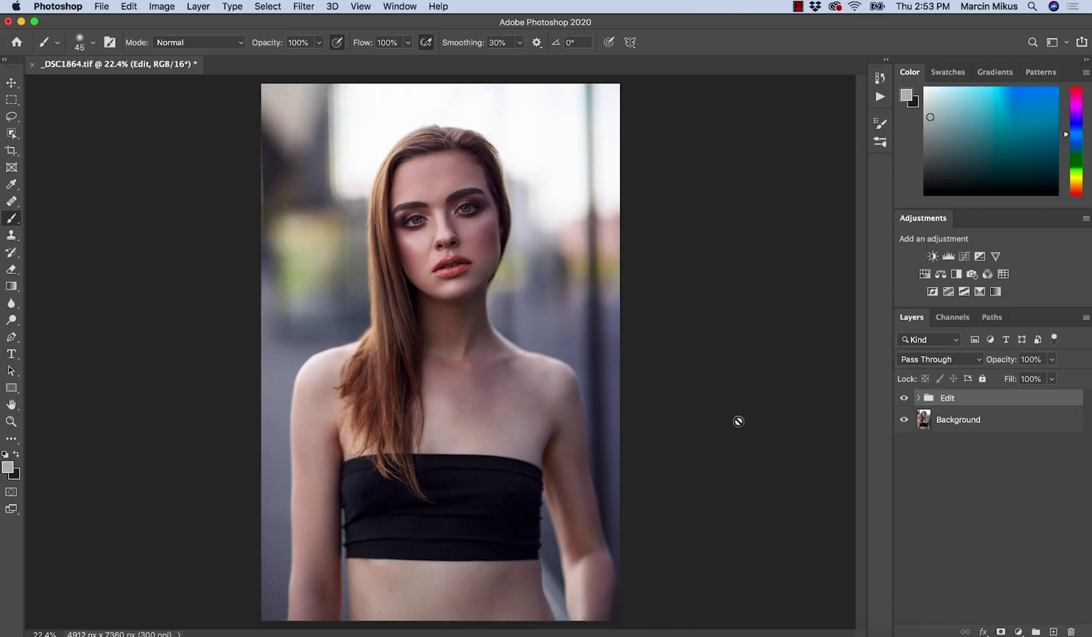
# - Select both _DSC1864.tif and _DSC2029.tif together in the Lightroom filmstrip
pyautogui.click(486, 634)
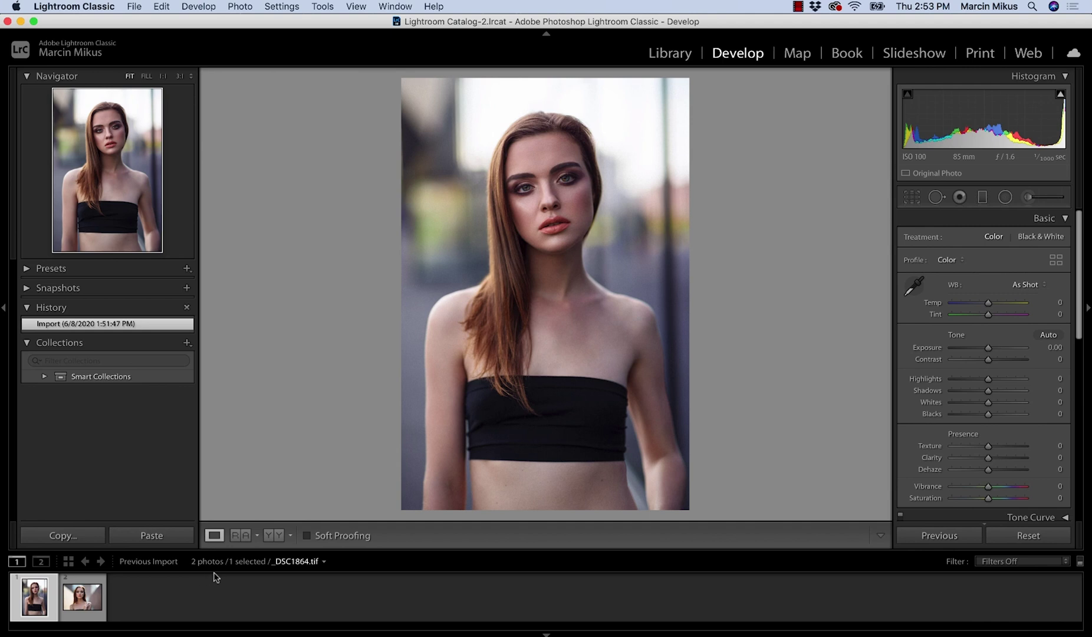
pyautogui.click(83, 597)
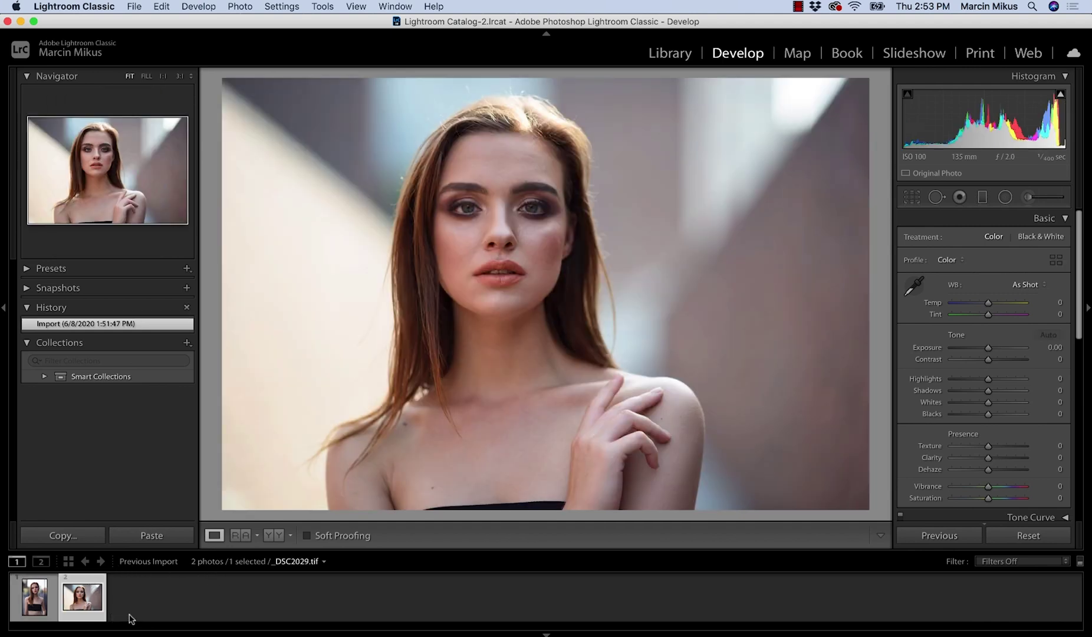
pyautogui.click(56, 596)
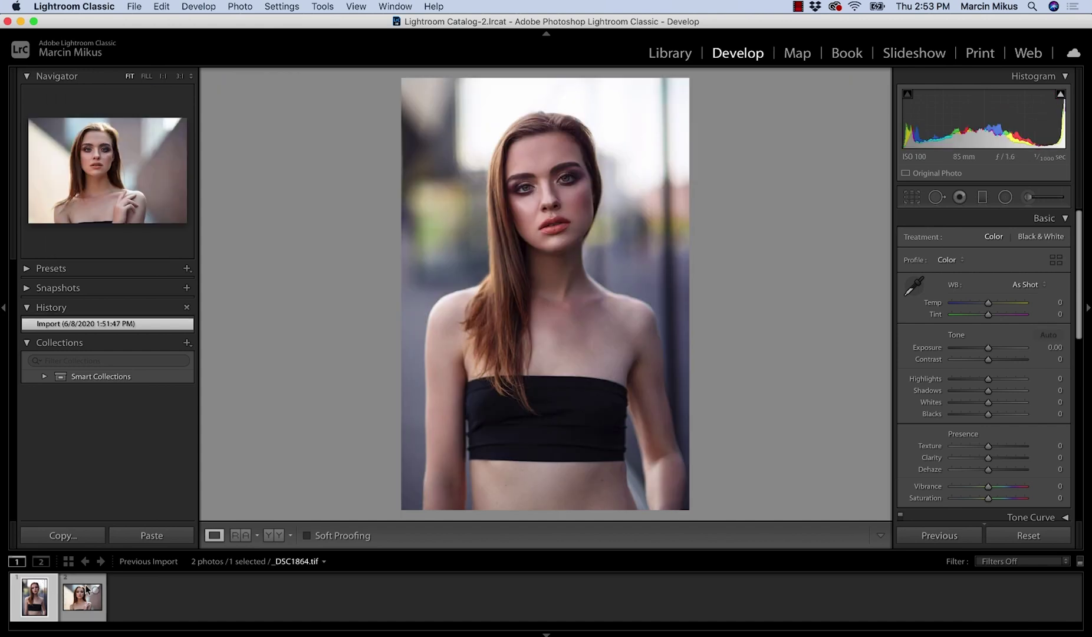
pyautogui.keyDown('super'); pyautogui.click(86, 590); pyautogui.keyUp('super')
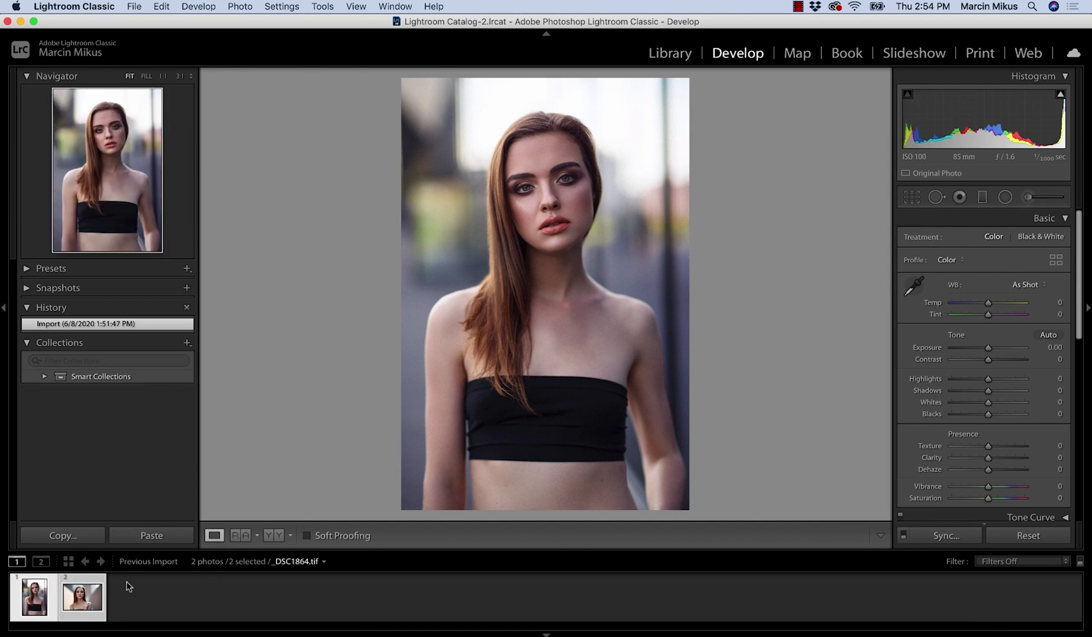
# - Start exporting the two photos into a subfolder named 'jpg' instead of 'TIF 2'
pyautogui.click(133, 6)
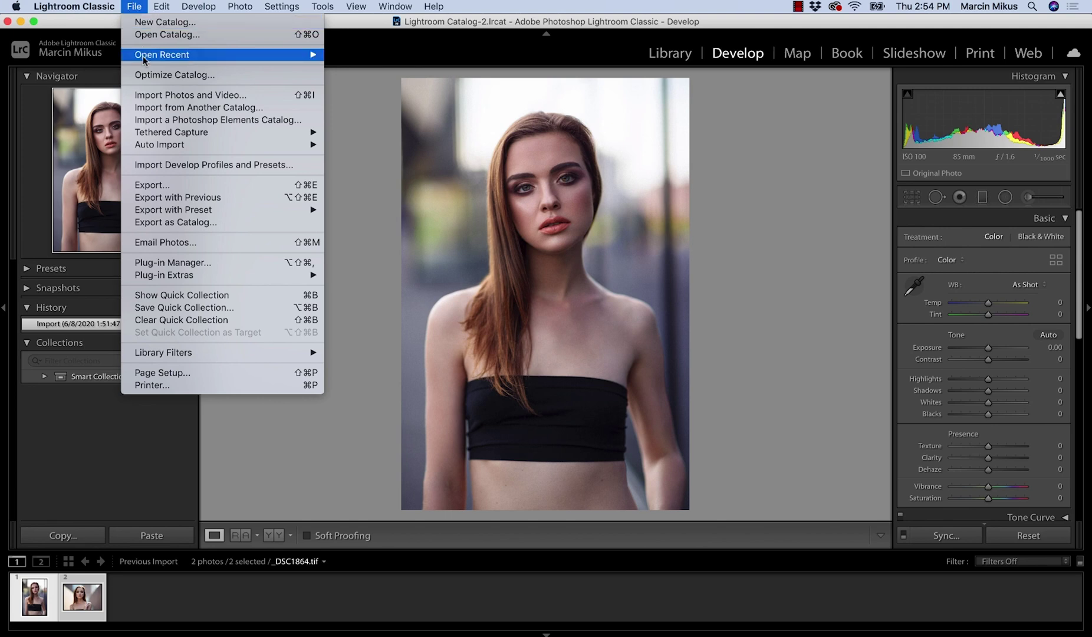
pyautogui.click(168, 186)
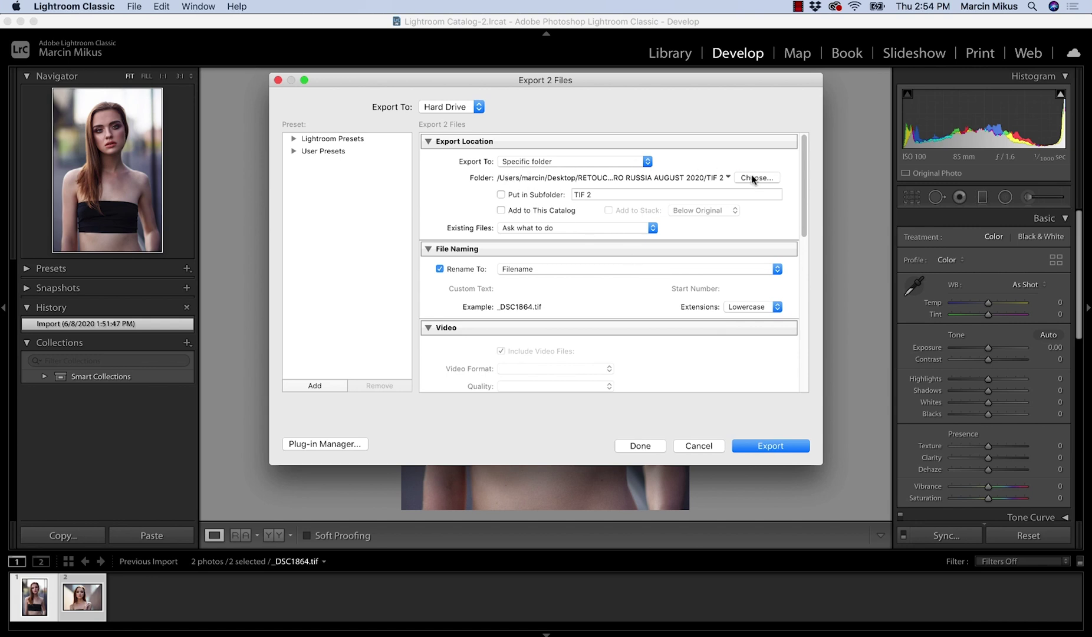
pyautogui.click(539, 195)
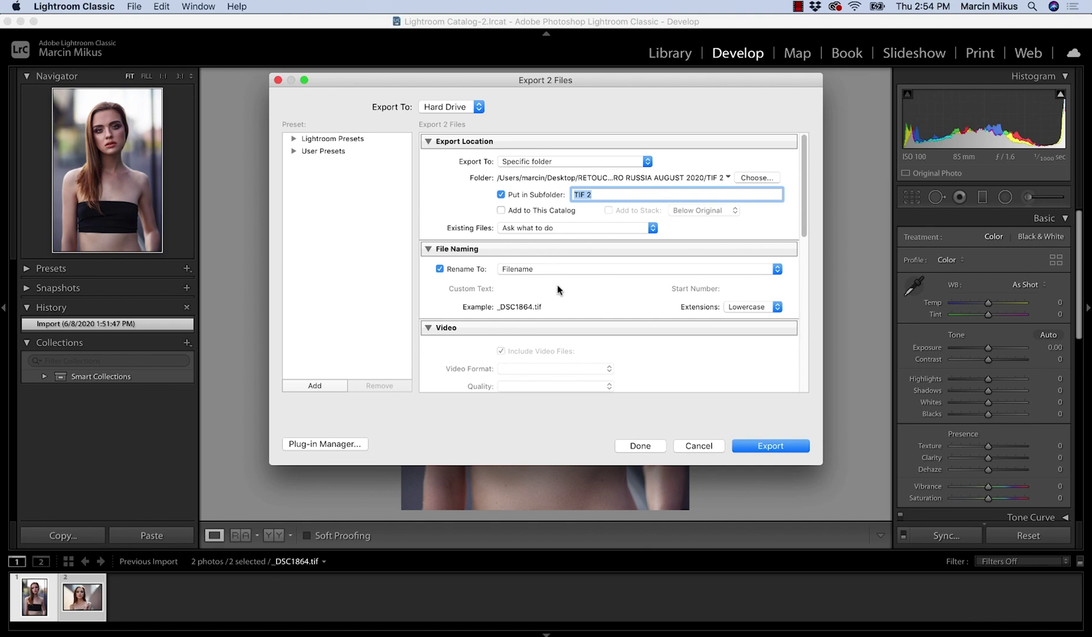
pyautogui.press('BackSpace')
pyautogui.write('jpg')
# - Set the export format to JPEG and resolution from 720 to 300 pixels per inch
pyautogui.moveTo(808, 220); pyautogui.dragTo(791, 285)
pyautogui.click(596, 278)
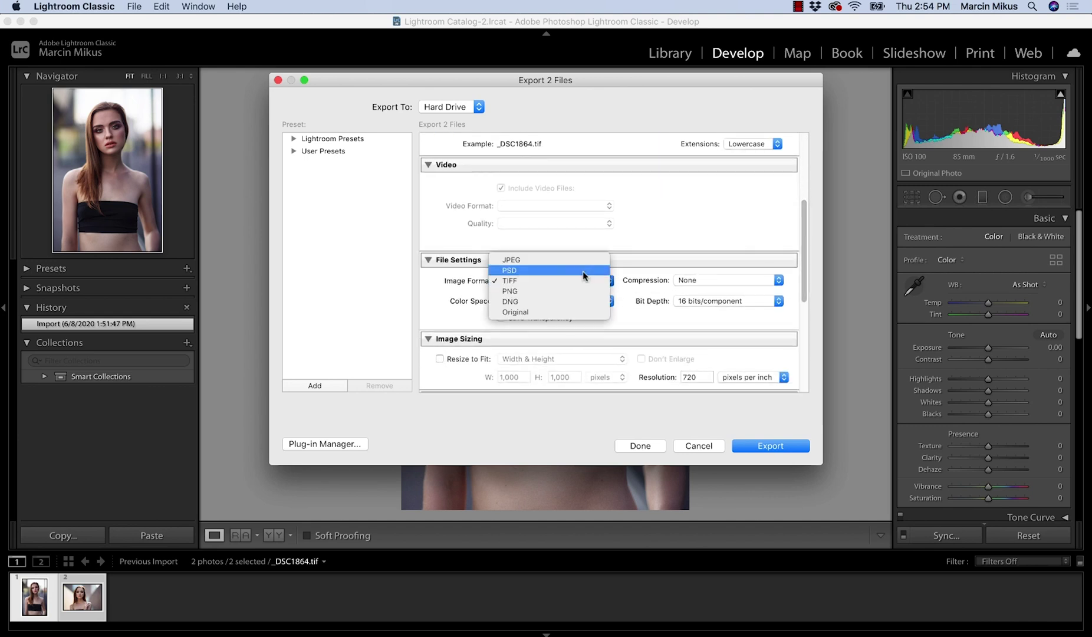
pyautogui.click(538, 260)
pyautogui.moveTo(804, 254); pyautogui.dragTo(804, 299)
pyautogui.doubleClick(697, 262)
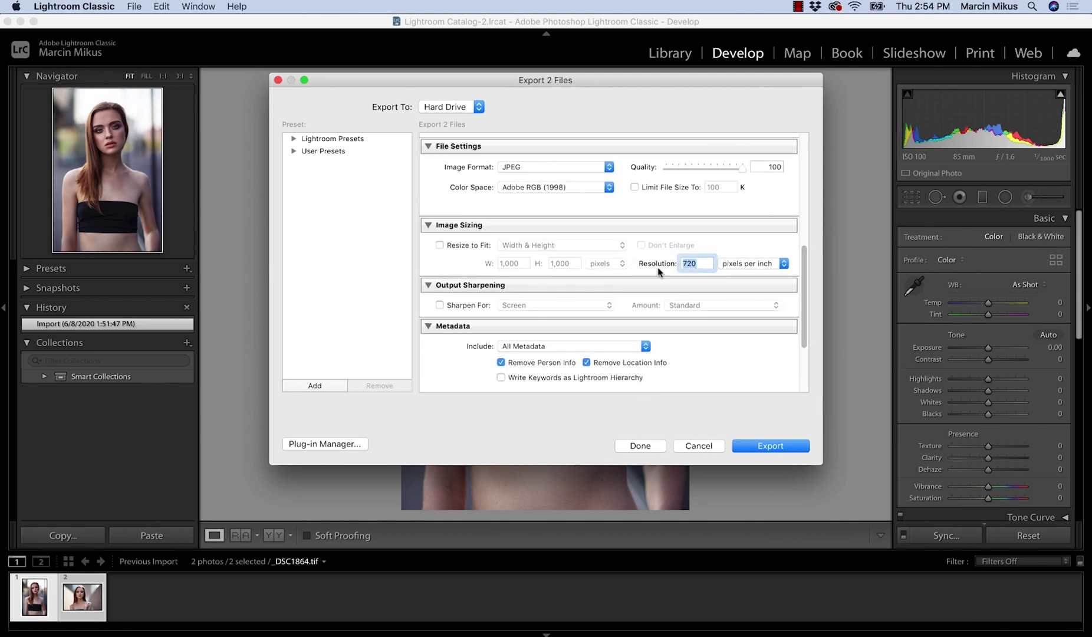
pyautogui.write('300')
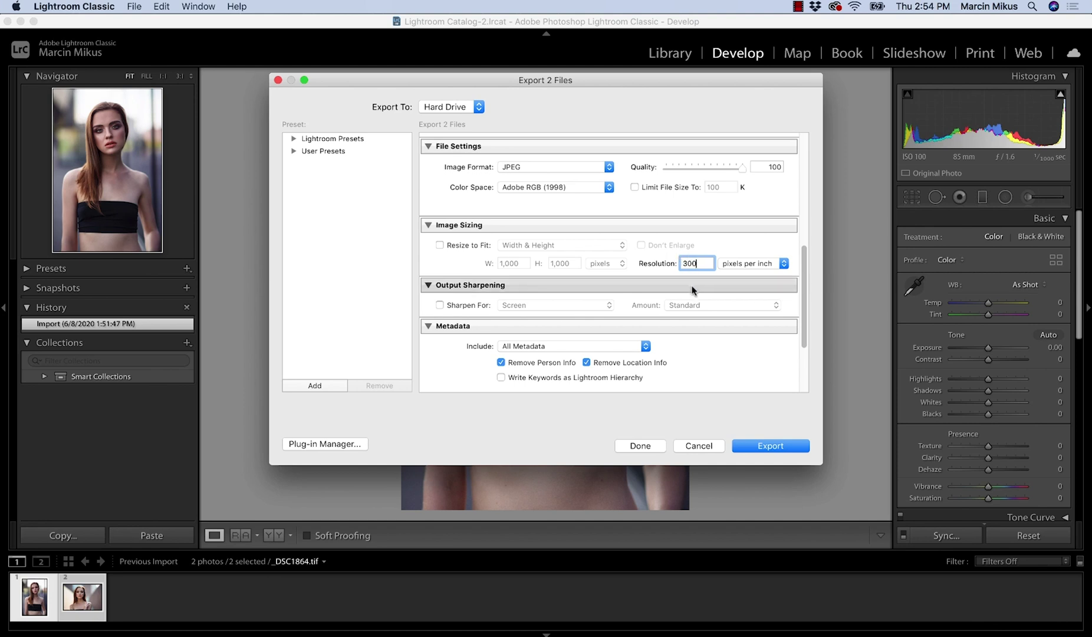
pyautogui.moveTo(804, 253); pyautogui.dragTo(804, 295)
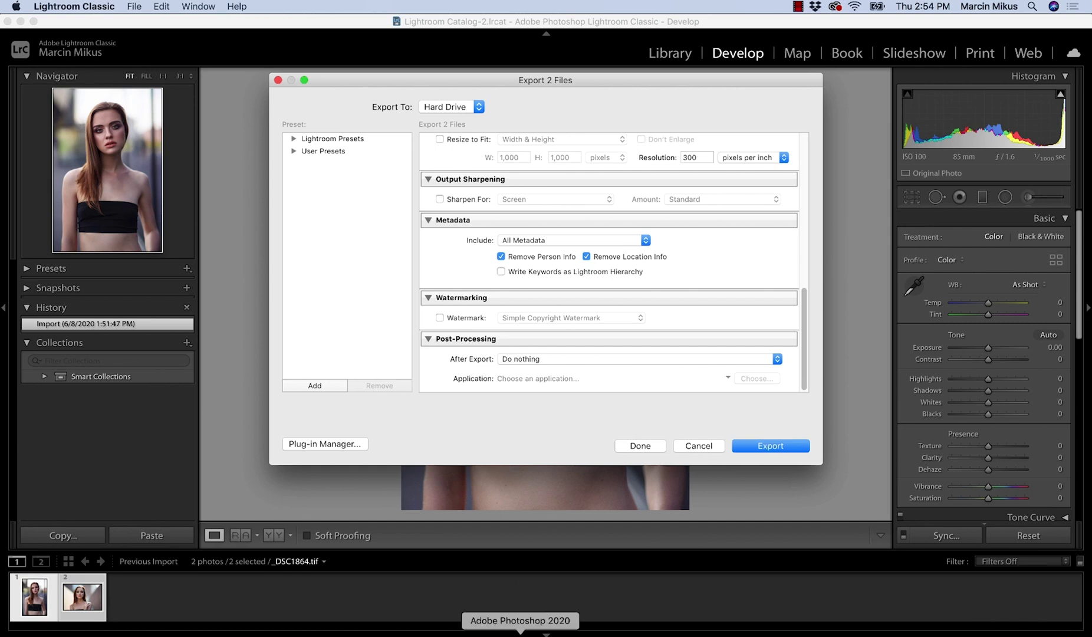
# - Bring Photoshop back to the front showing the layered _DSC1864.tif
pyautogui.click(520, 632)
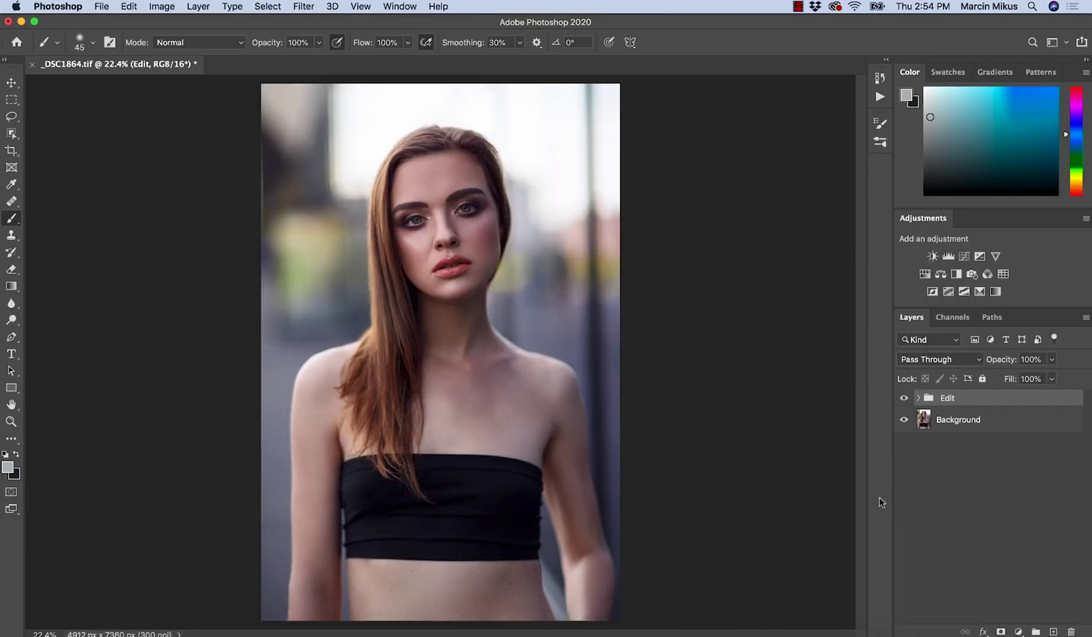